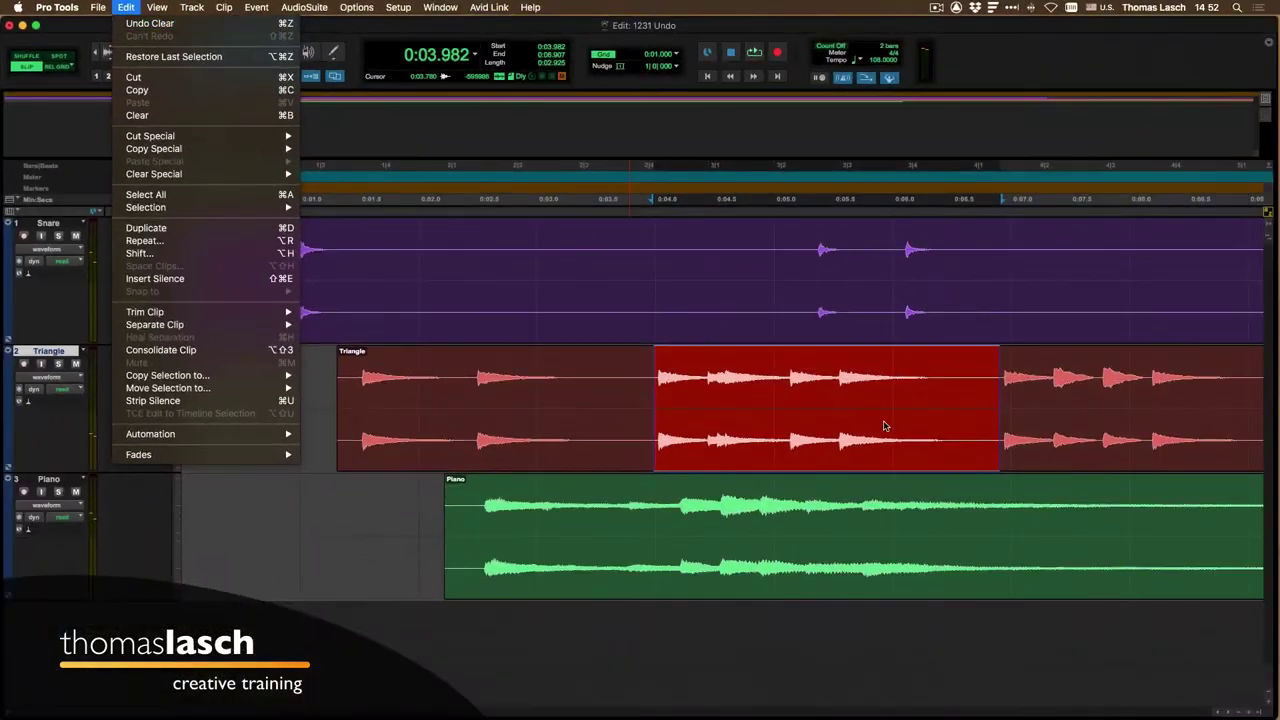
Clear the middle section of the Triangle clip from about 3.740 to 6.727 seconds and undo the clear.
click(1000, 457)
click(750, 409)
drag(624, 382, 980, 386)
key(Delete)
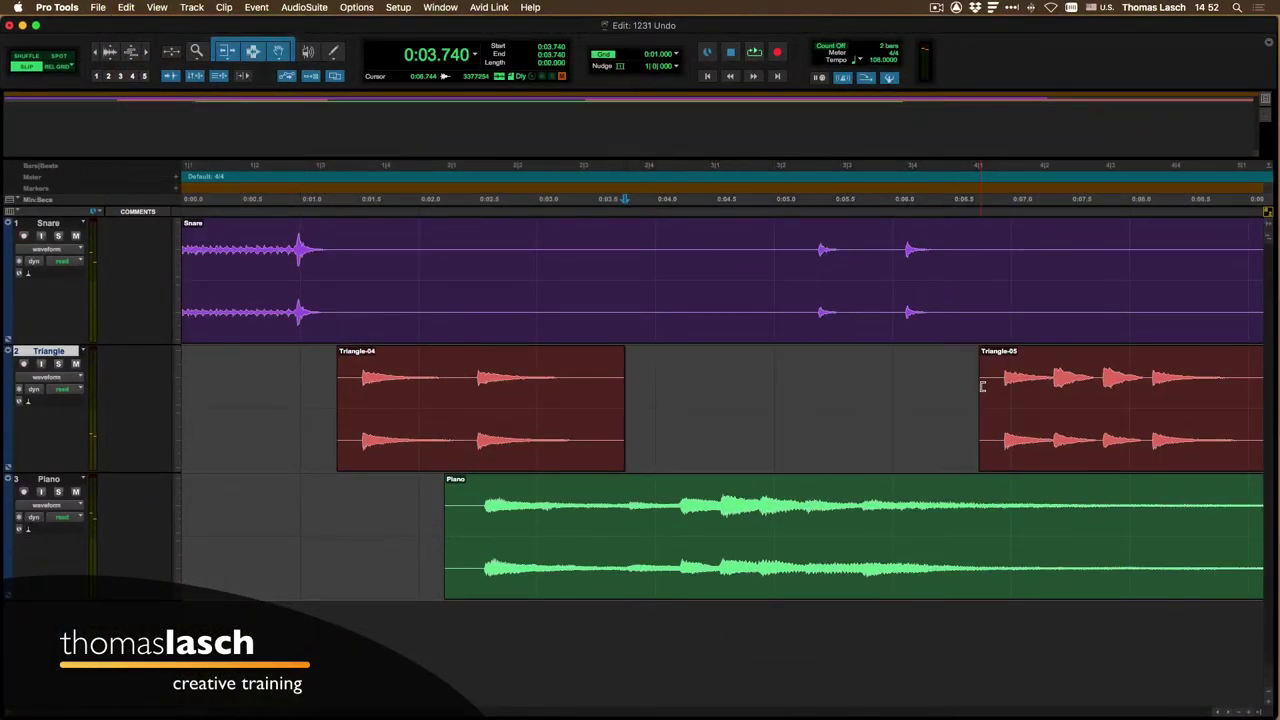
key(super+z)
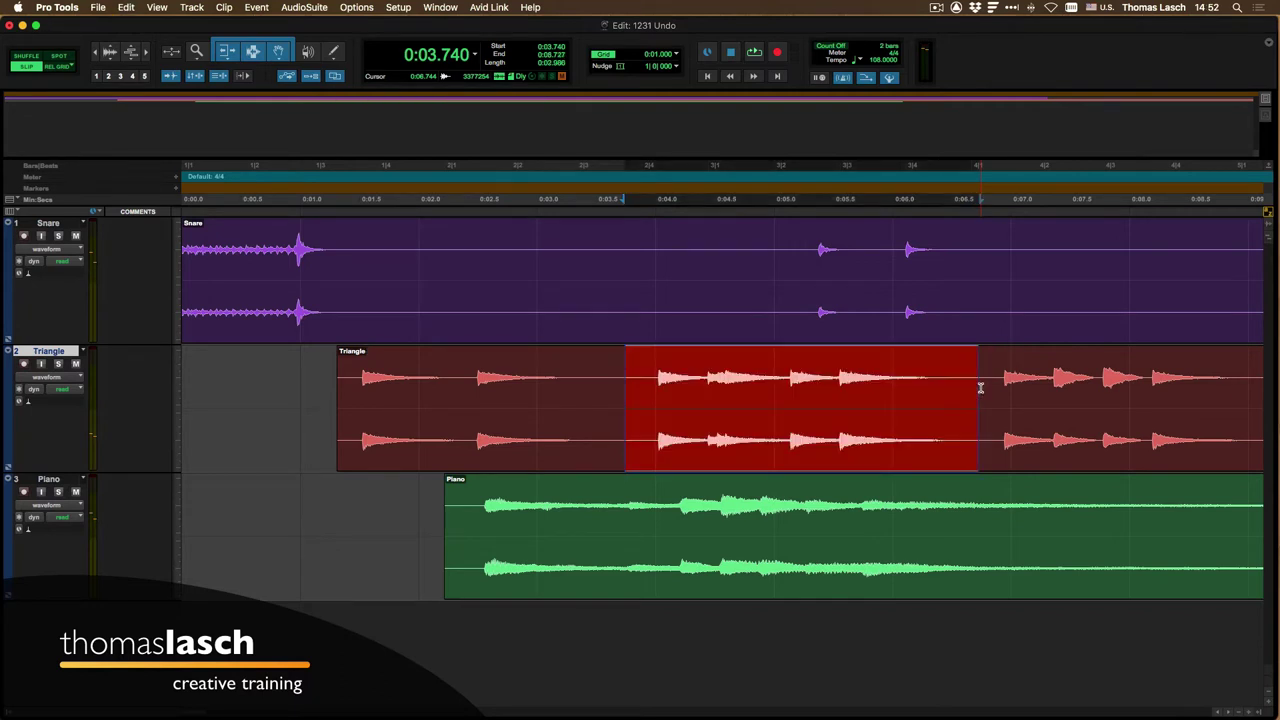
Clear the Triangle clip's section from about 3.780 to 6.840 seconds and undo it, performing the clear and undo twice.
click(651, 386)
drag(629, 383, 992, 395)
key(Delete)
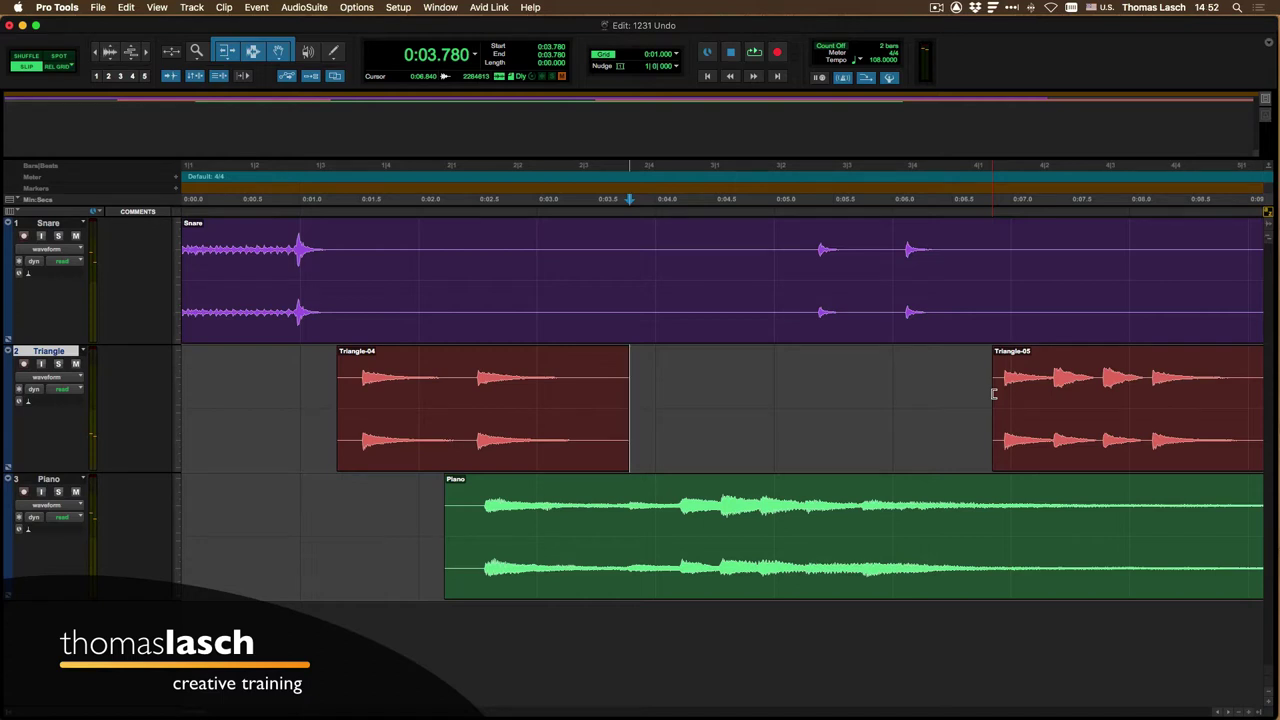
key(super+z)
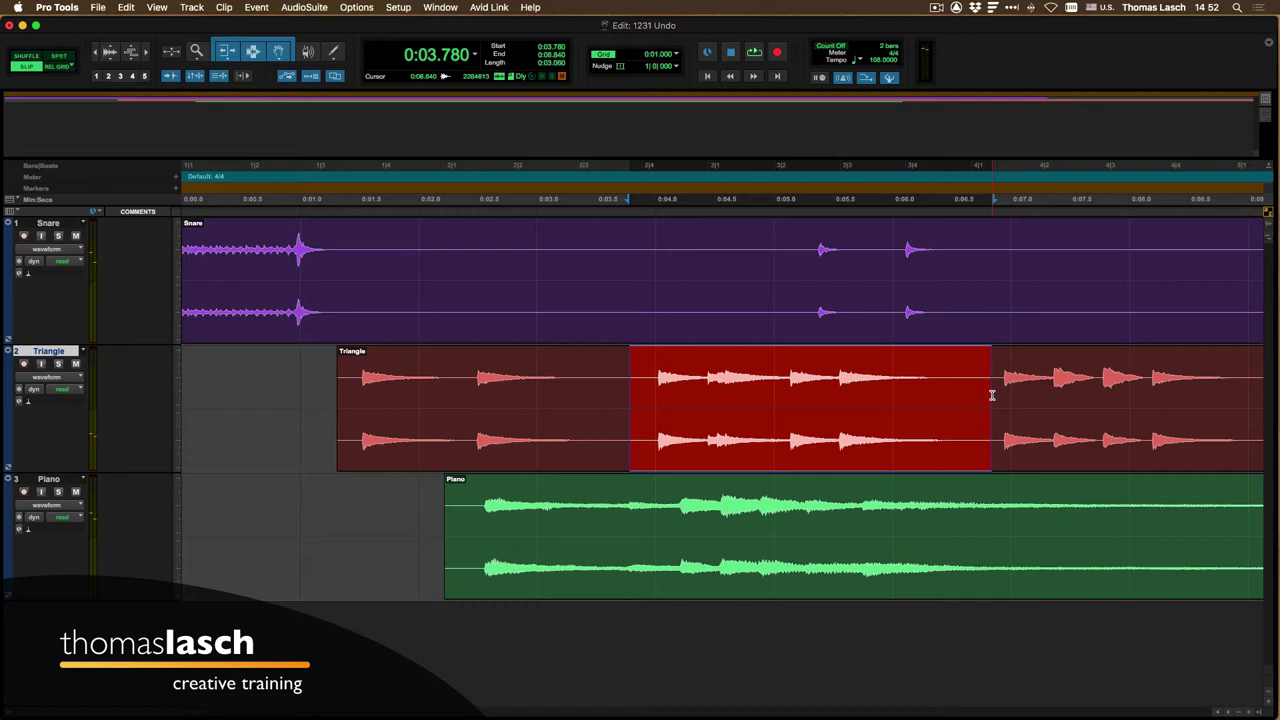
key(Delete)
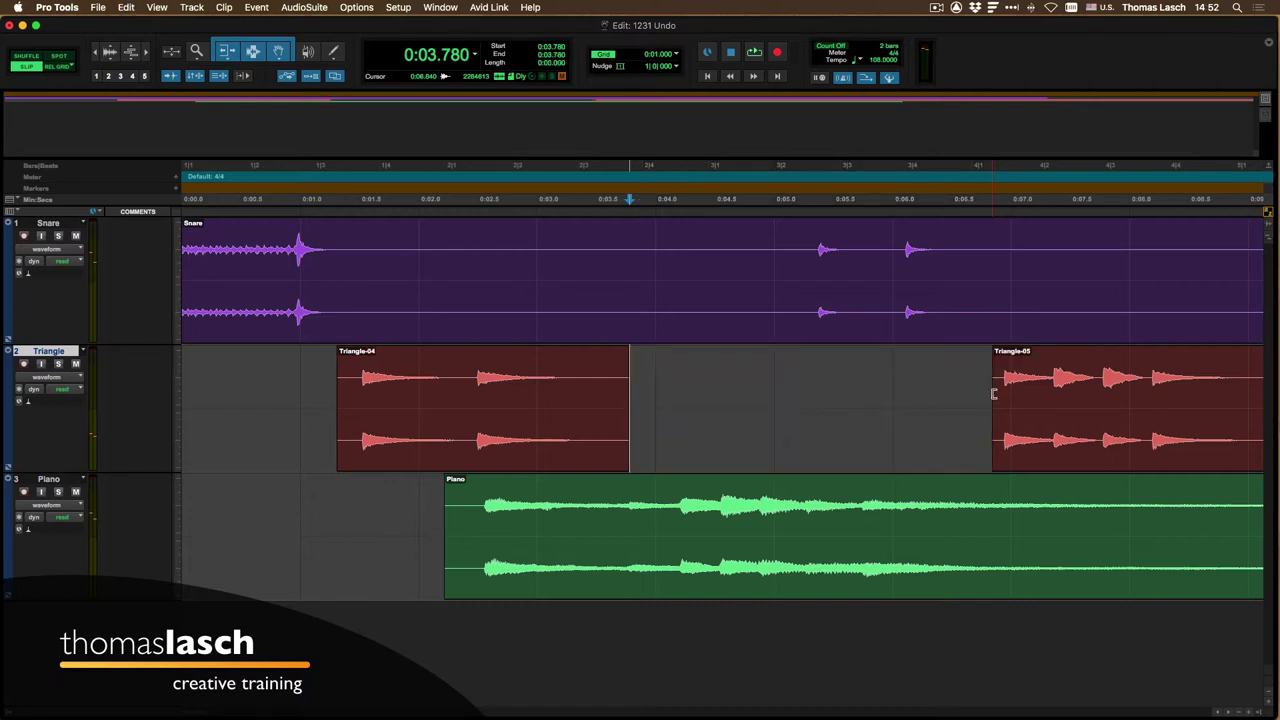
key(super+z)
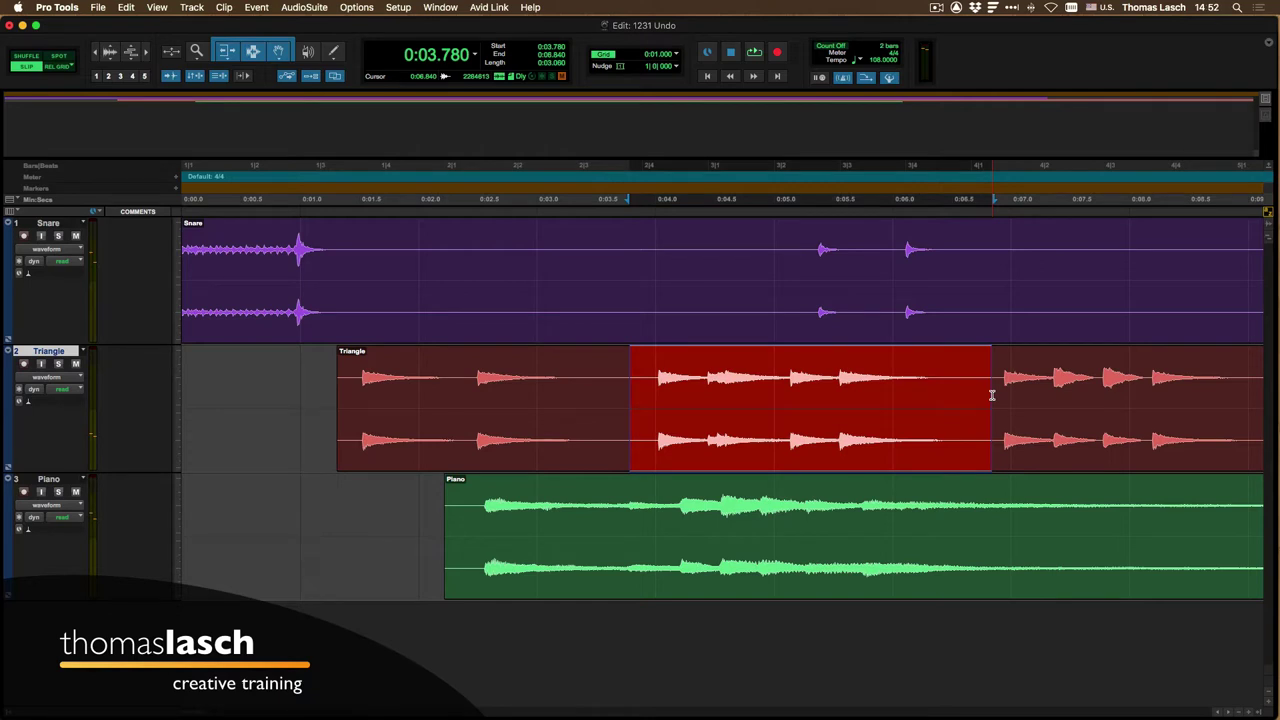
Copy the section with the two middle hits of the Snare clip and paste it on the Snare track at about 21.015 seconds.
key(r)
key(r)
key(r)
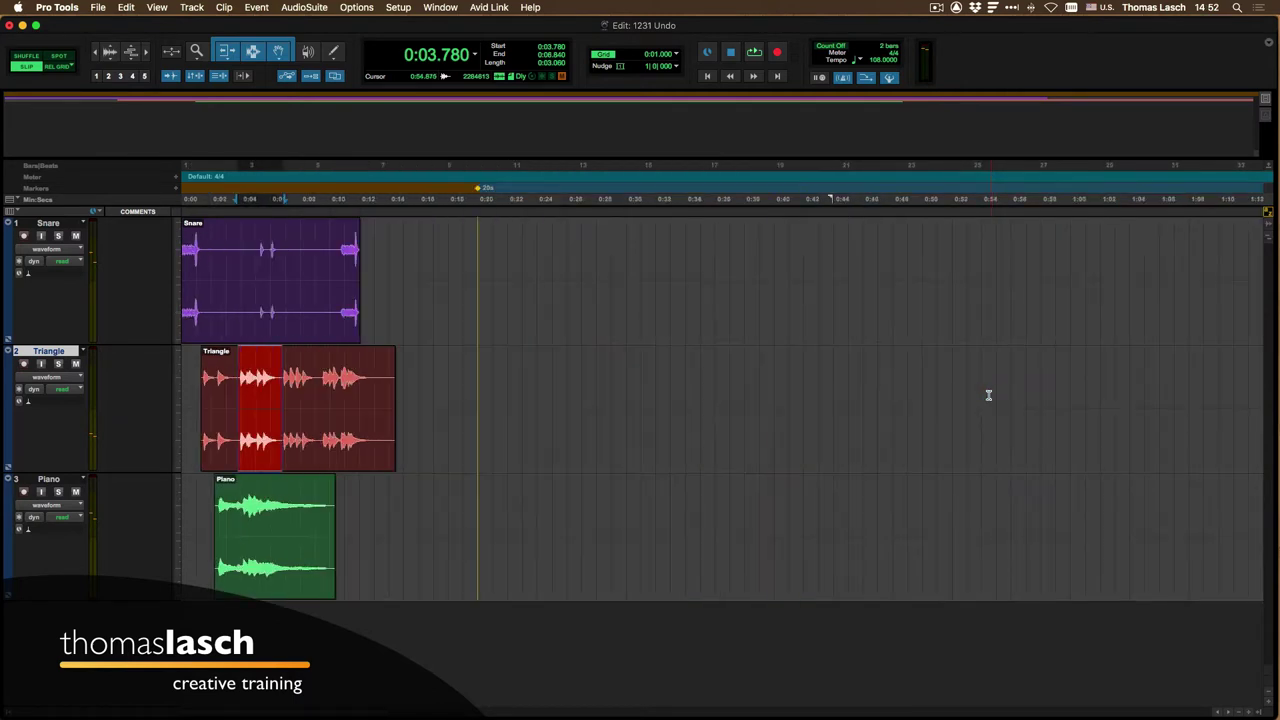
mouse_move(291, 265)
mouse_down()
mouse_move(321, 266)
mouse_move(256, 259)
mouse_move(288, 258)
mouse_up()
key(super+c)
click(489, 257)
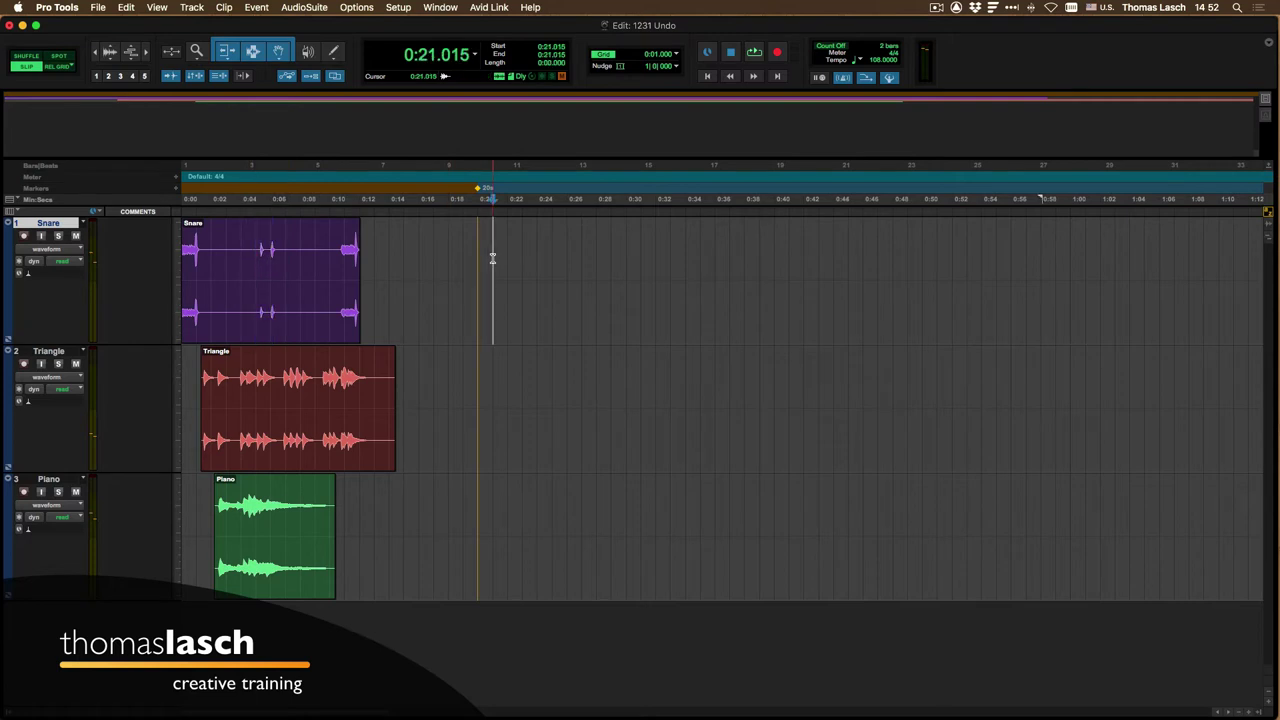
key(super+v)
Clear the Triangle clip from about 8.505 to 10.125 seconds and the Piano clip from about 5.535 to 7.875 seconds.
drag(307, 401, 331, 401)
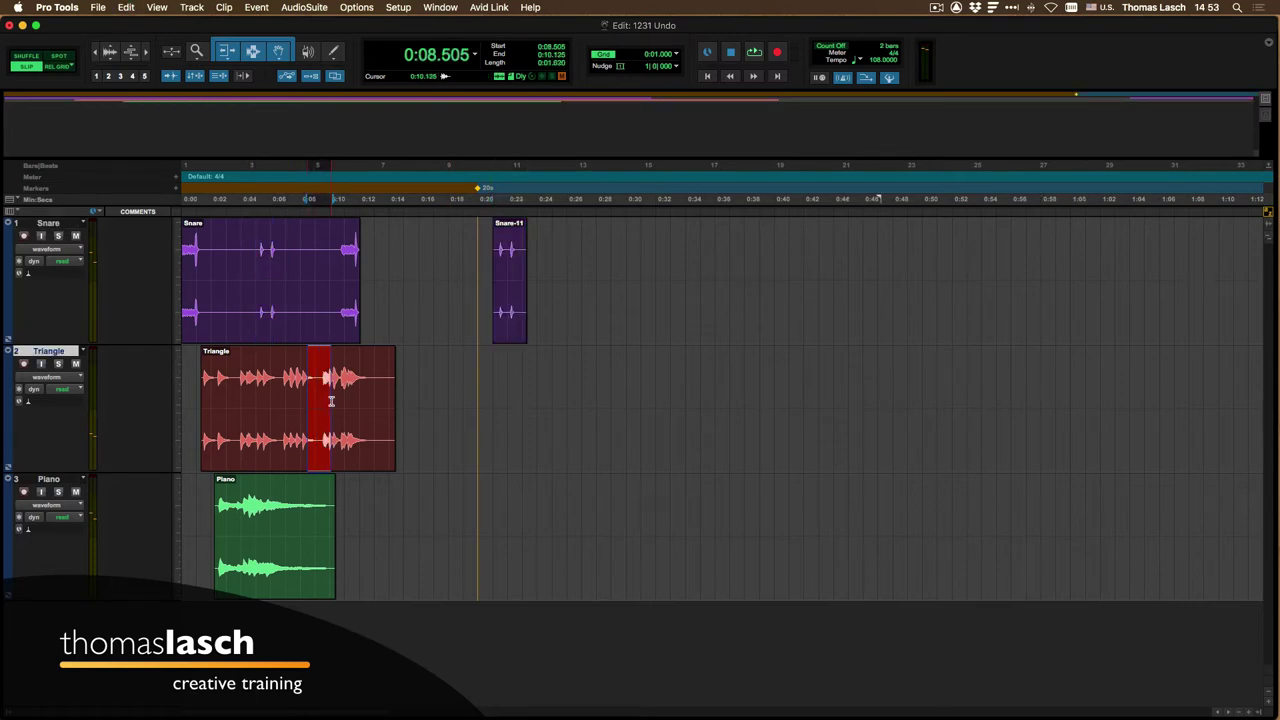
key(Delete)
drag(264, 500, 298, 500)
key(Delete)
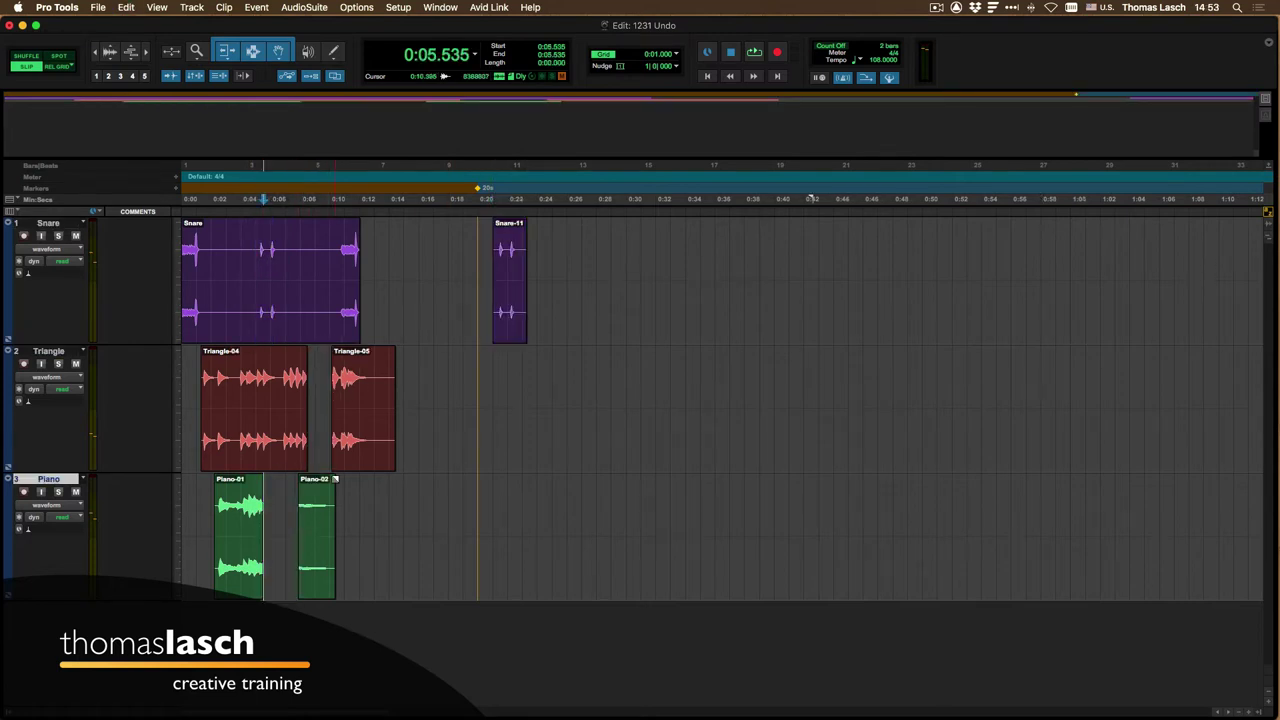
Copy the Triangle section from about 3.825 to 6.750 seconds and paste it on the same track at about 29.430 seconds.
drag(285, 386, 239, 384)
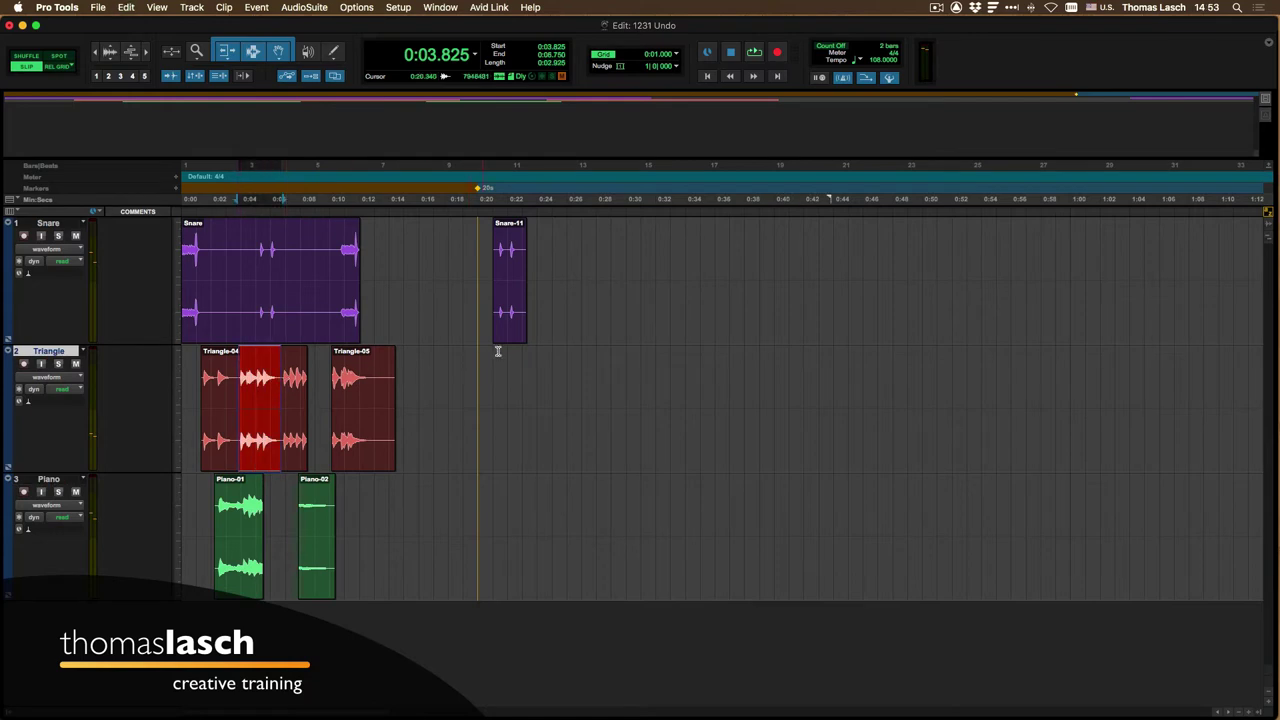
click(616, 385)
key(super+v)
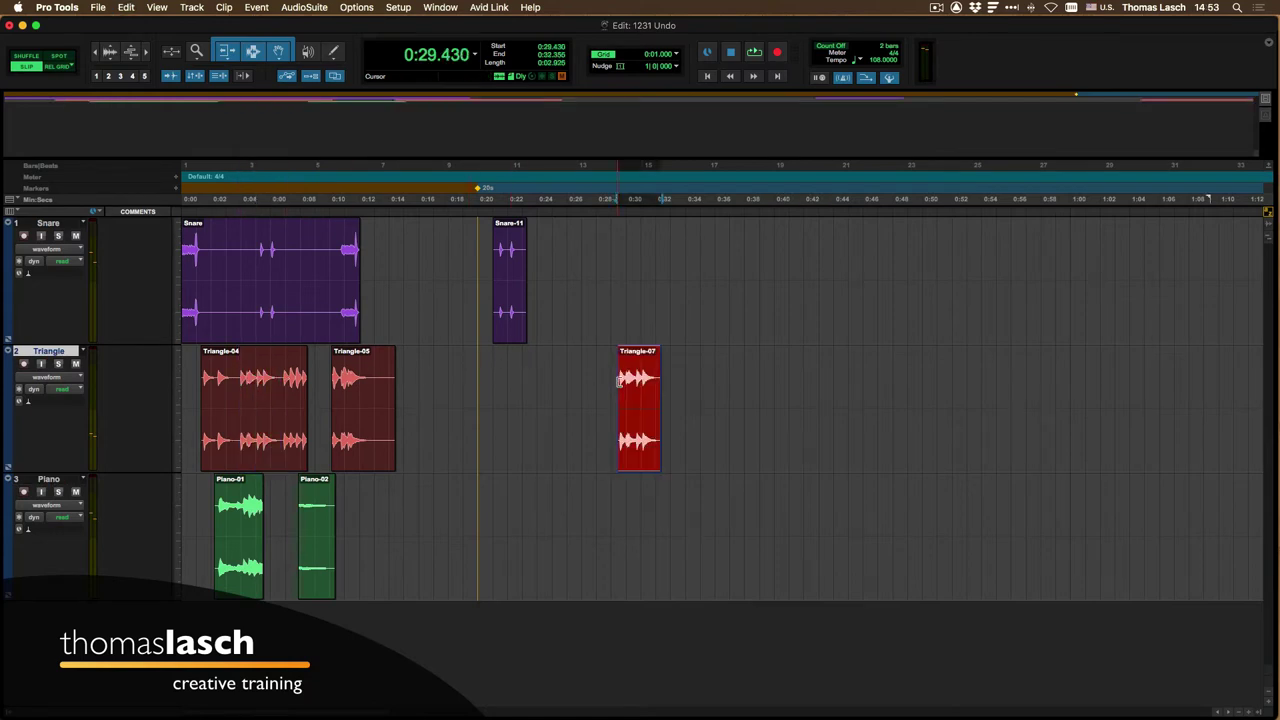
key(super+])
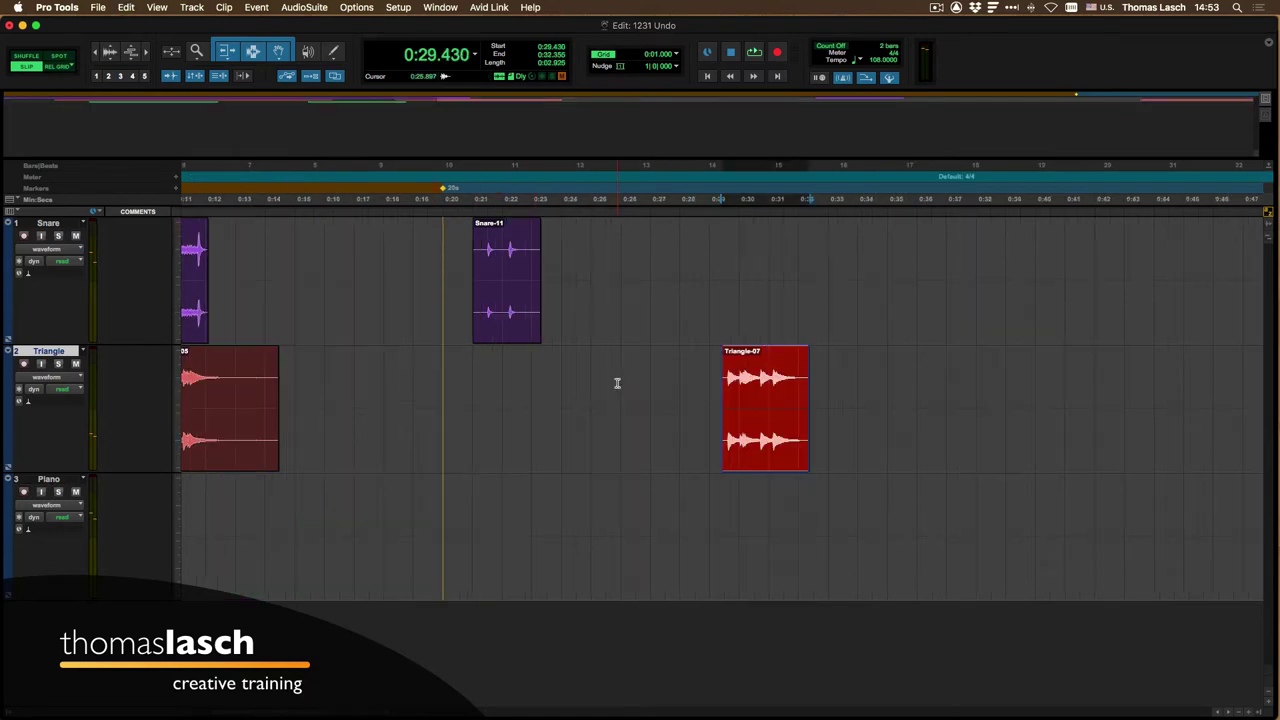
Show the Undo History window and place it over the empty area between the Snare-11 and Triangle-07 clips.
click(446, 8)
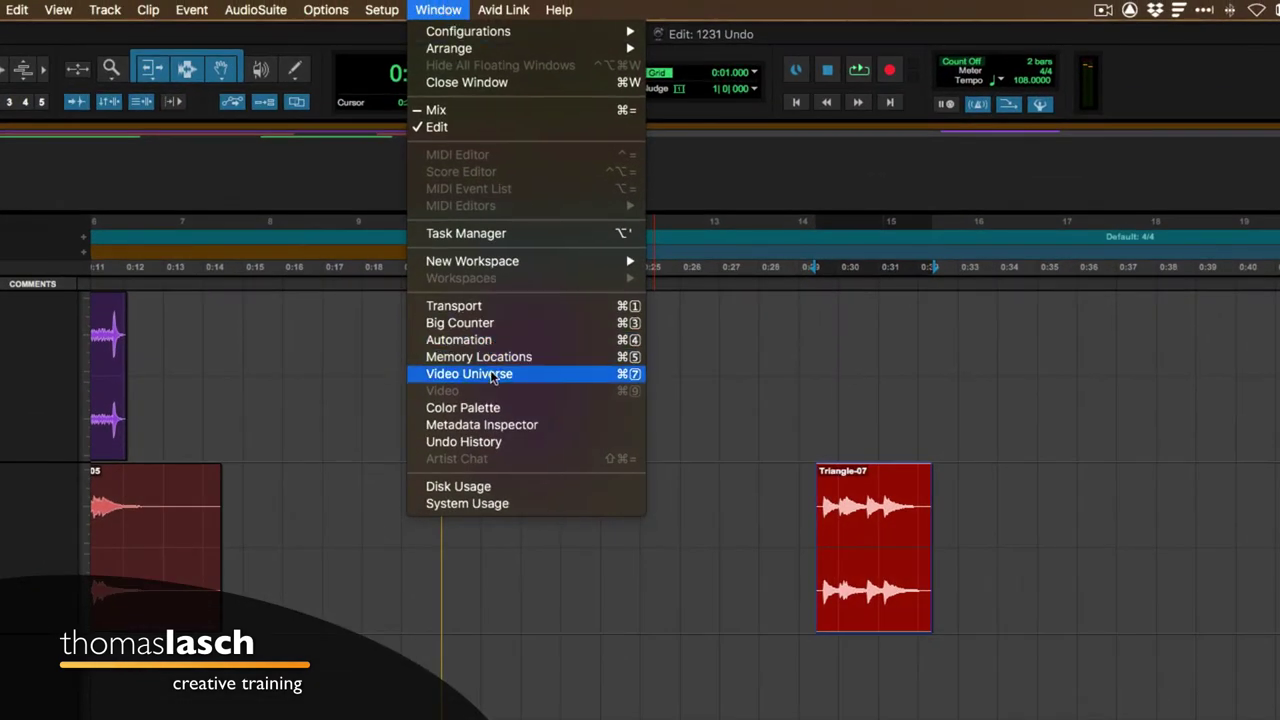
click(507, 447)
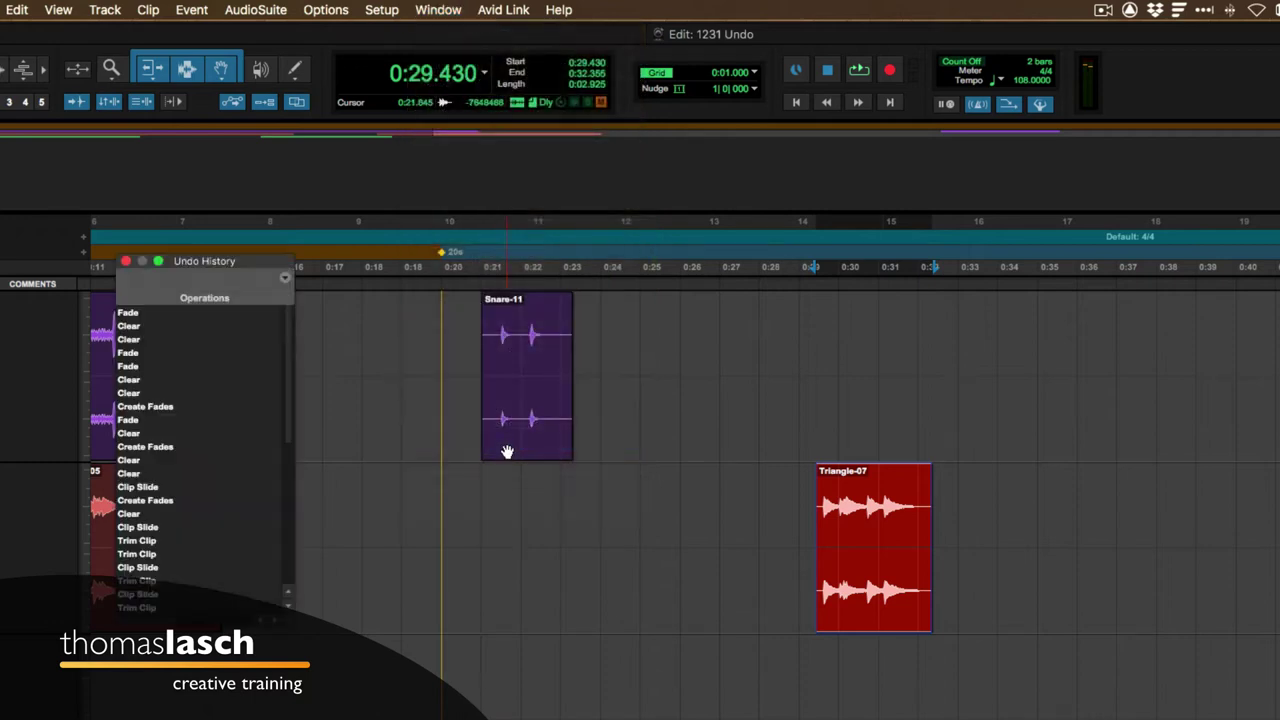
drag(249, 260, 749, 211)
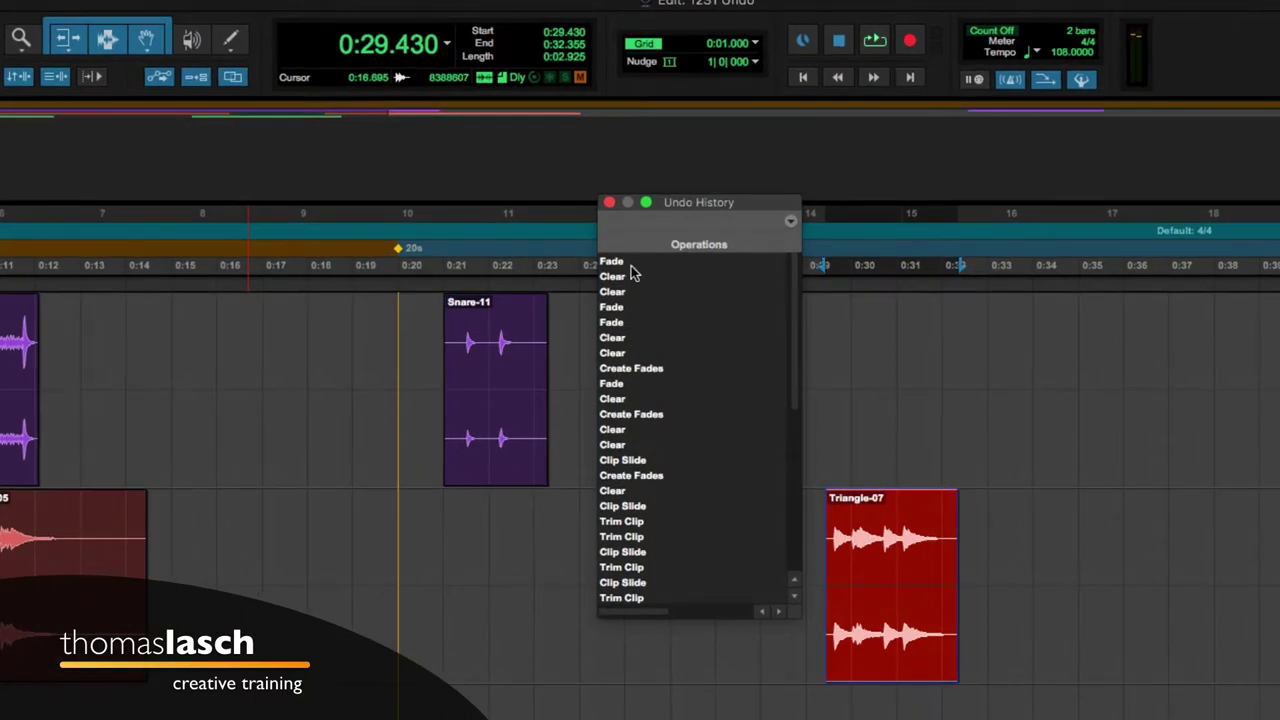
Revert the session to before the earliest Fade in the undo history and restore it up to the latest Paste.
click(631, 266)
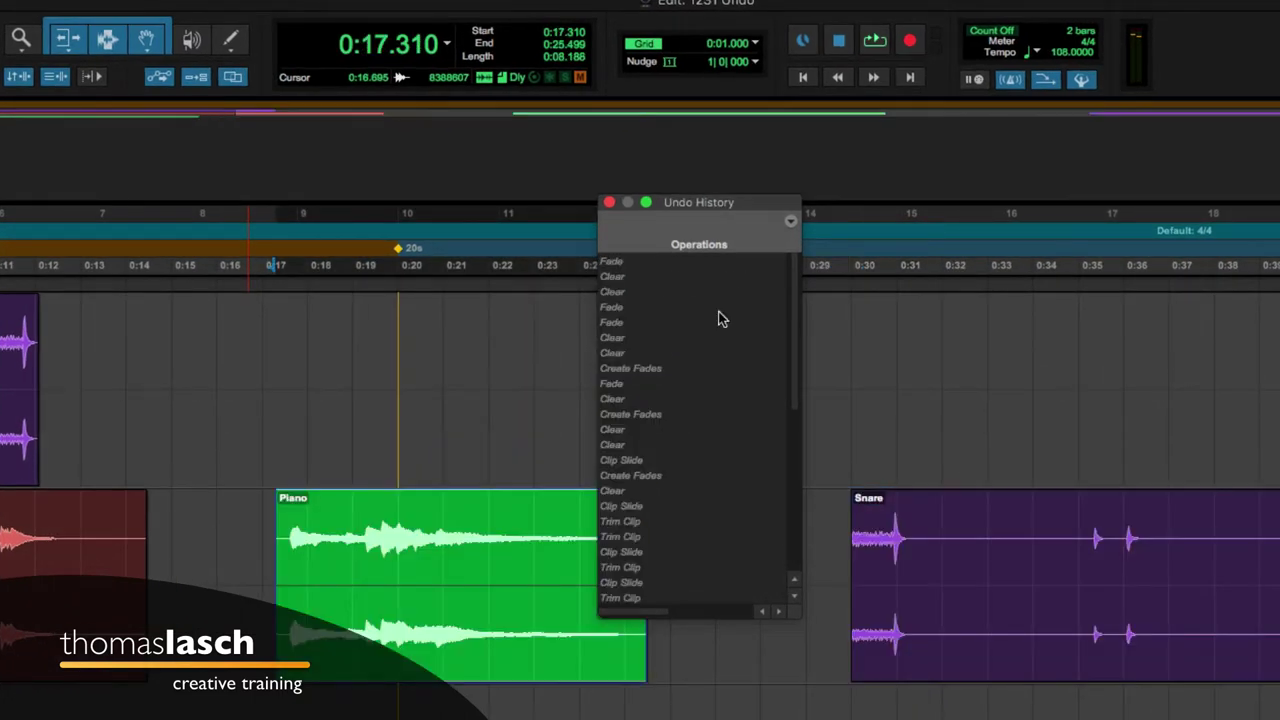
drag(800, 286, 786, 471)
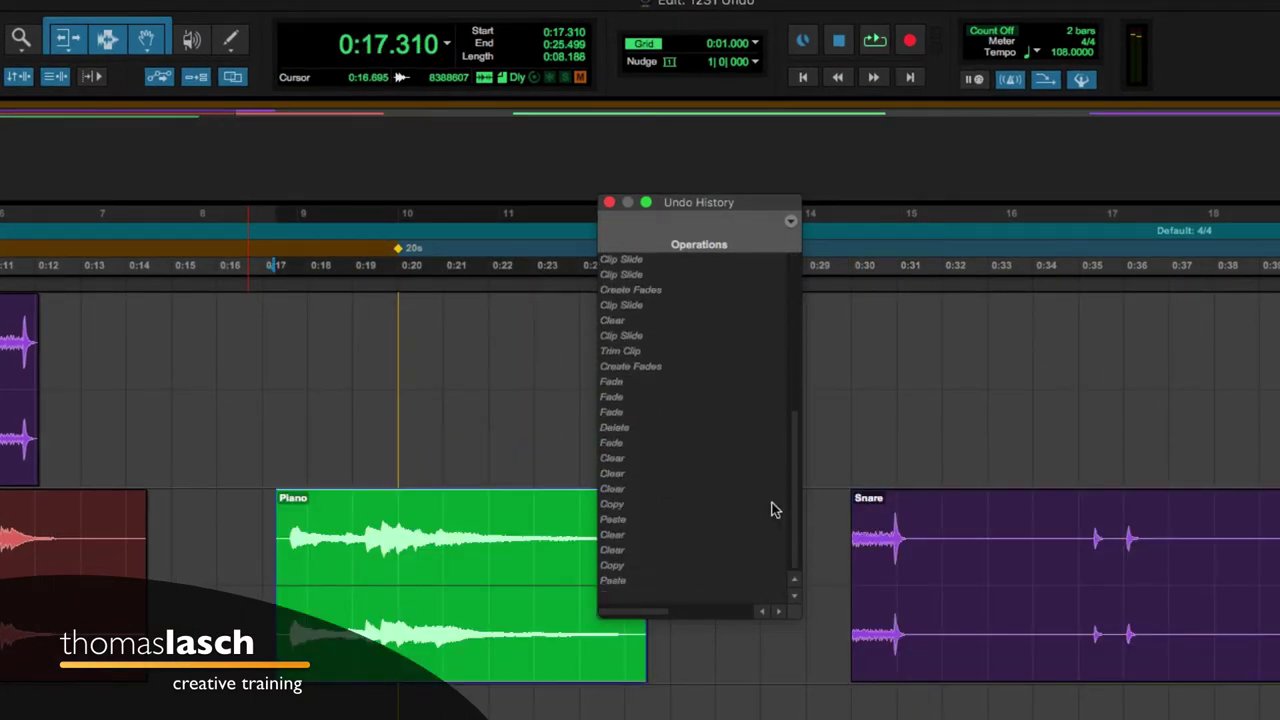
click(640, 578)
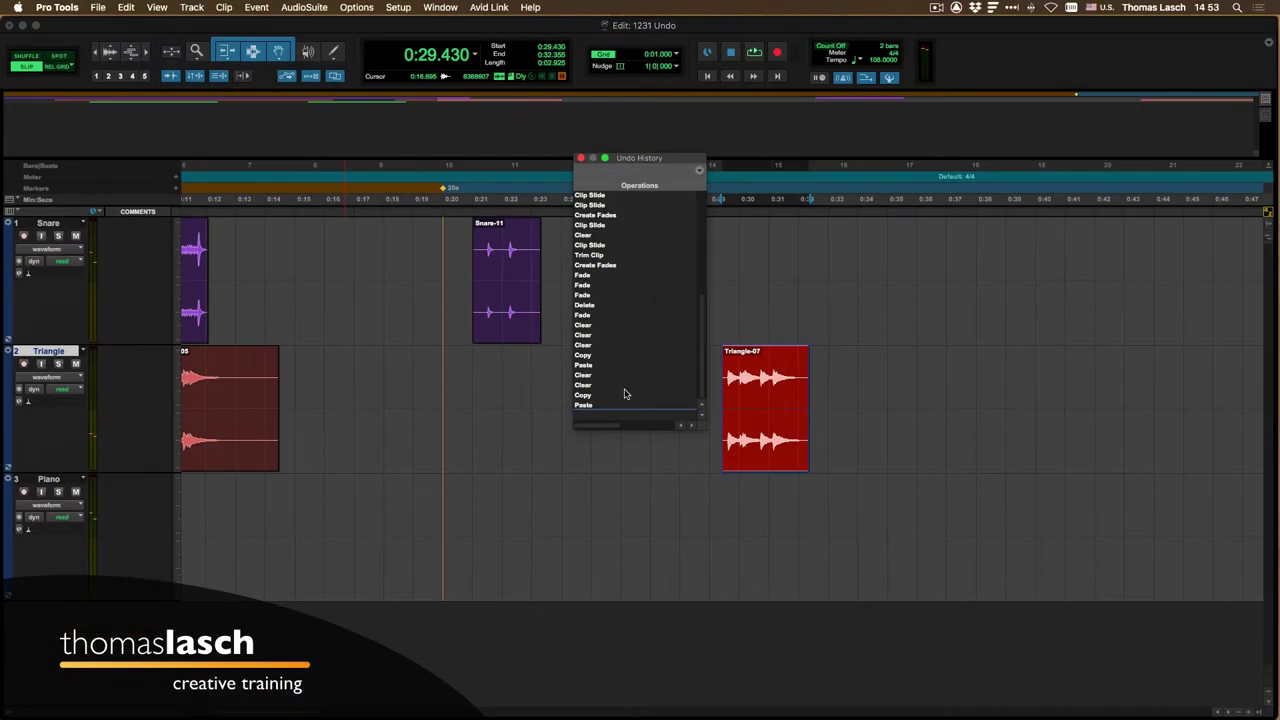
Step back through the undo history from the latest Copy to the last Create Fades entry, and restore up to the latest Paste.
click(612, 392)
click(608, 366)
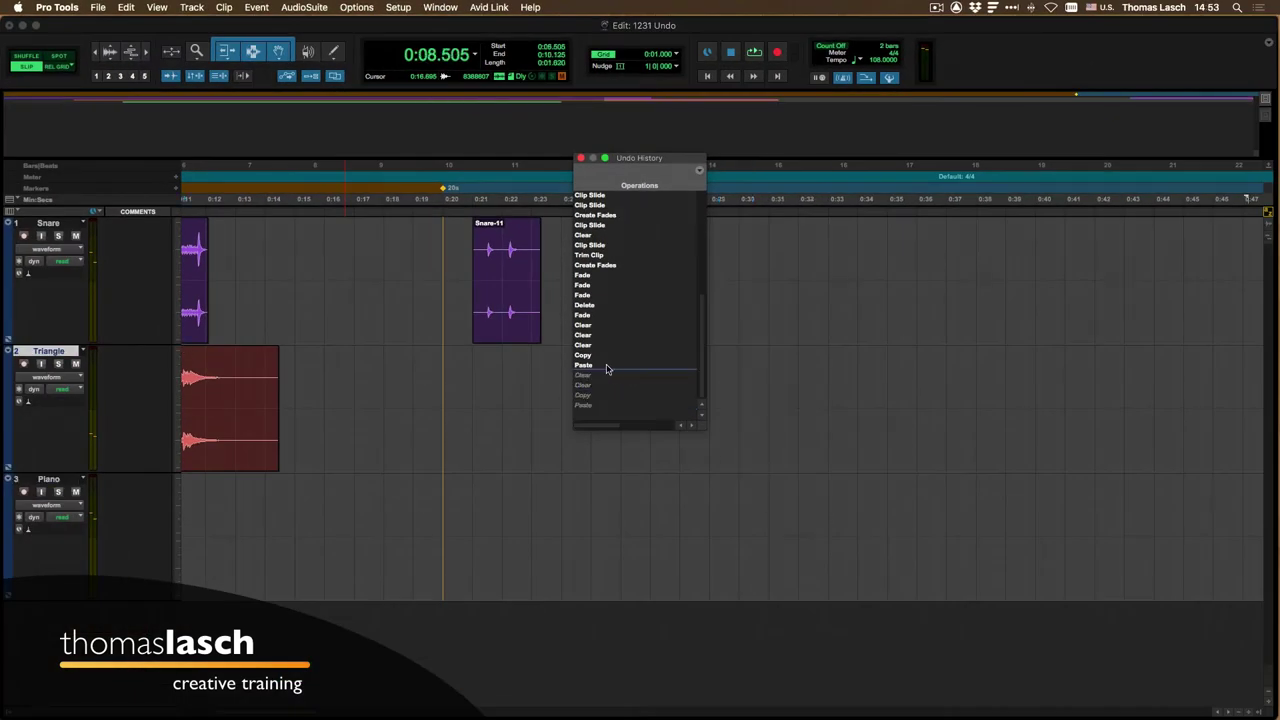
click(603, 354)
click(603, 344)
click(602, 333)
click(601, 323)
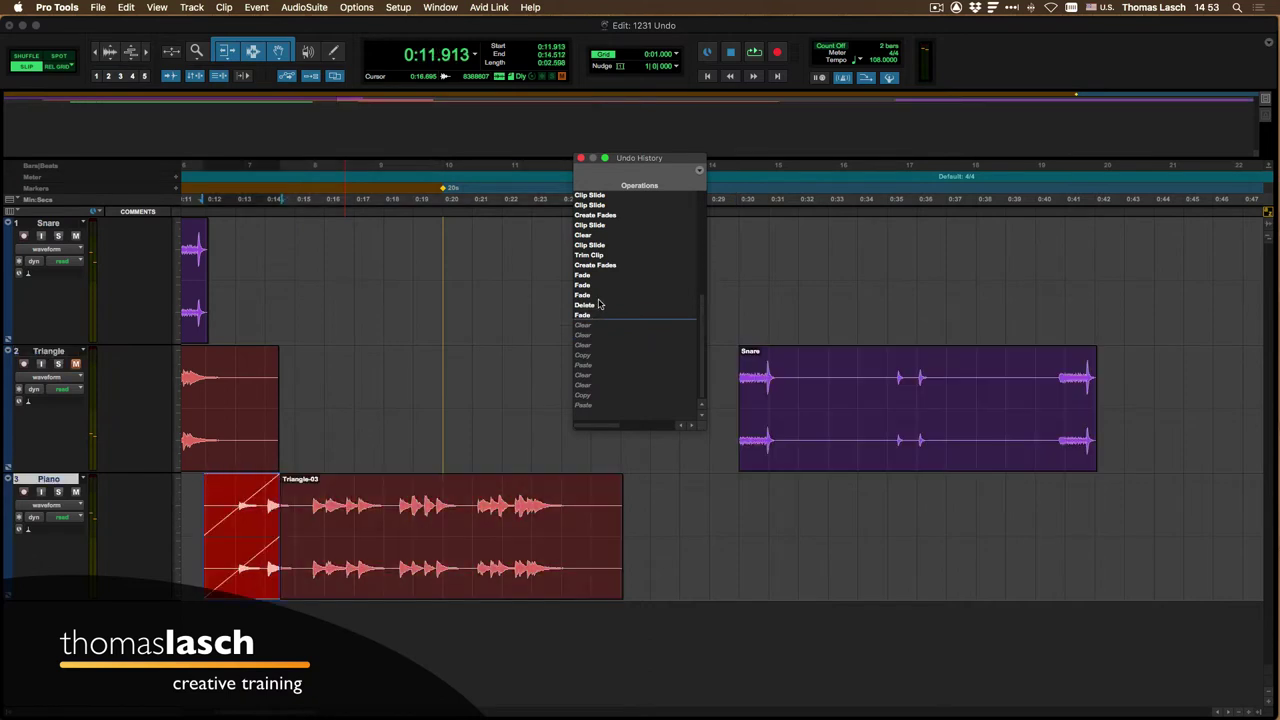
click(600, 304)
click(600, 285)
click(601, 265)
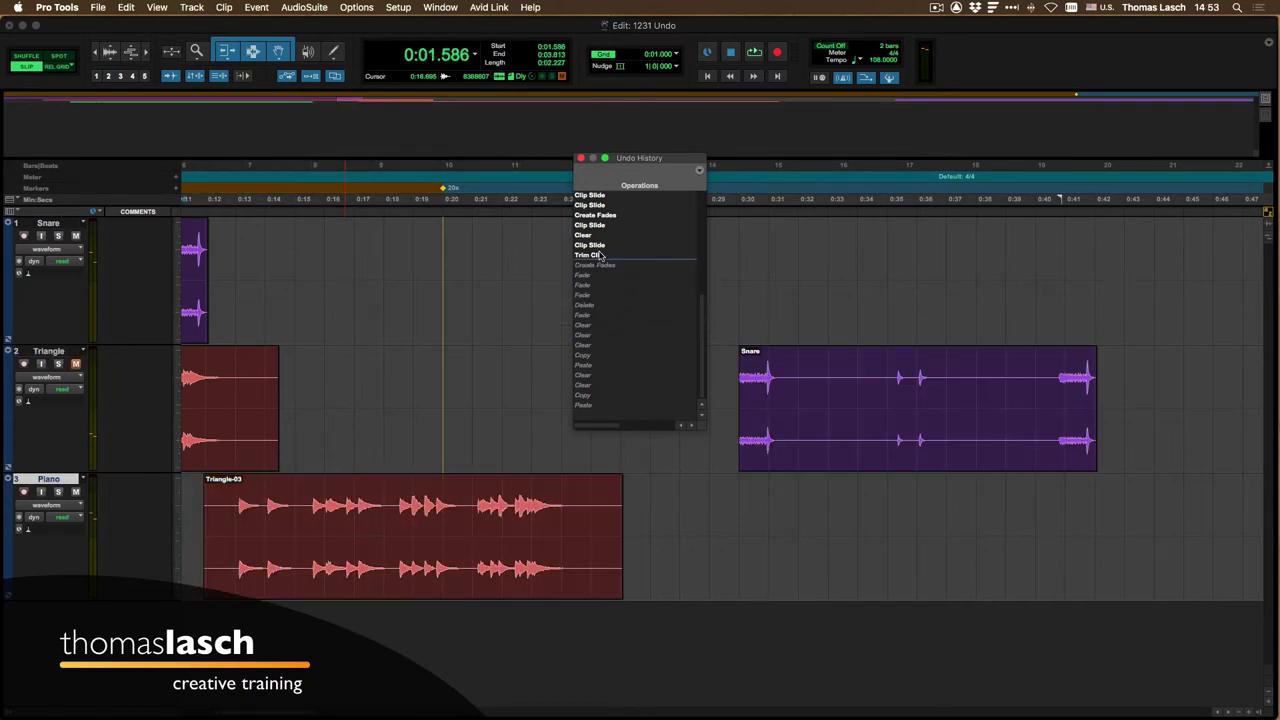
click(585, 406)
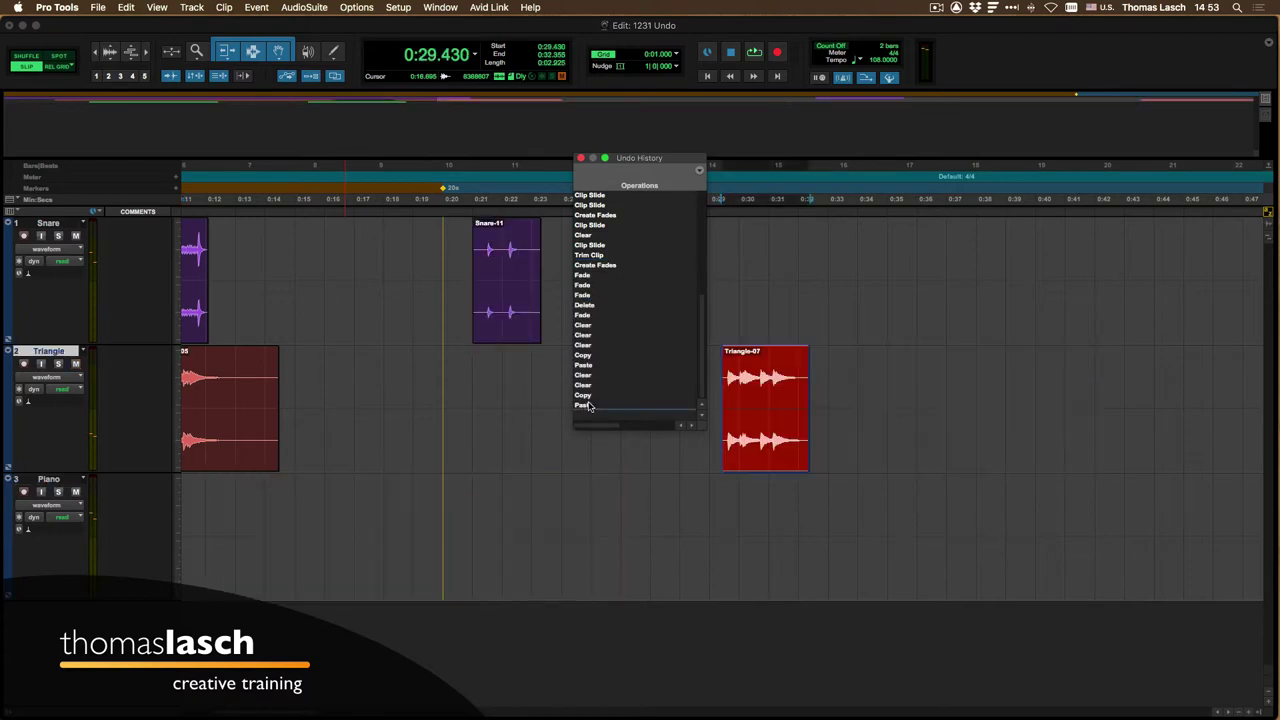
Undo the last eight operations one at a time, back to the first of the three consecutive Clear entries.
key(super+z)
key(super+z)
key(super+z)
key(super+z)
key(super+z)
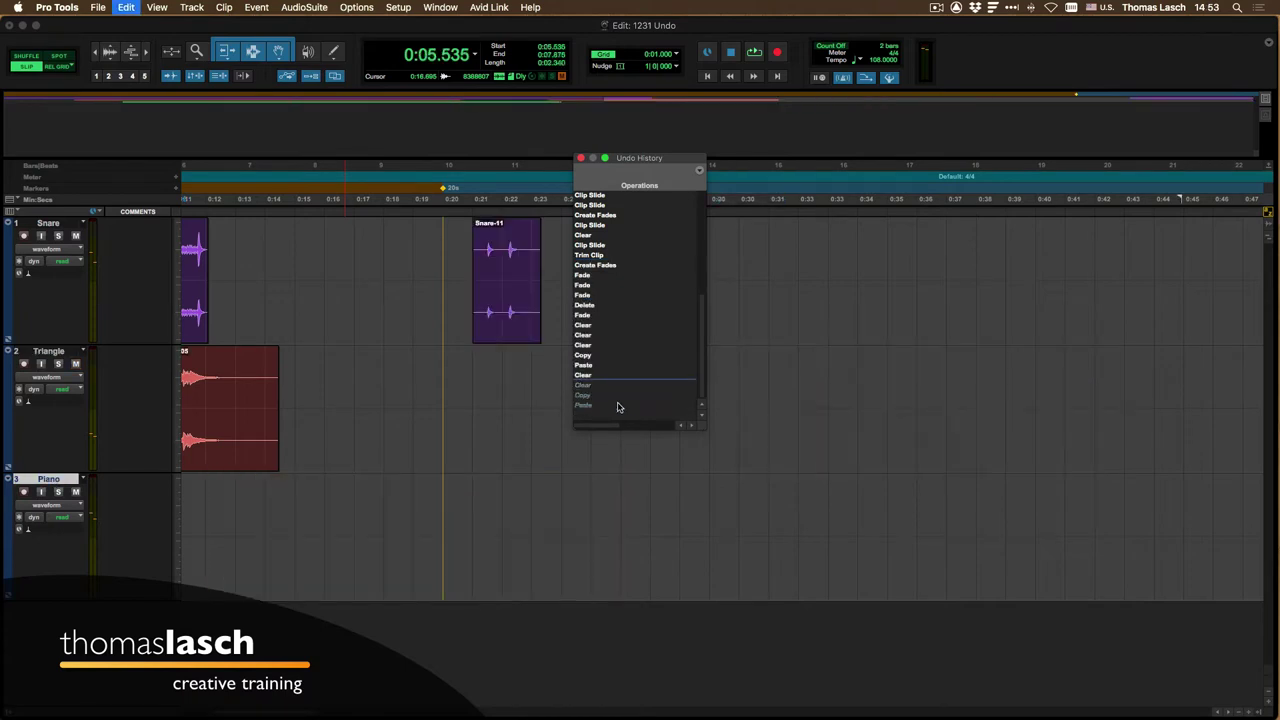
key(super+z)
key(super+z)
key(super+z)
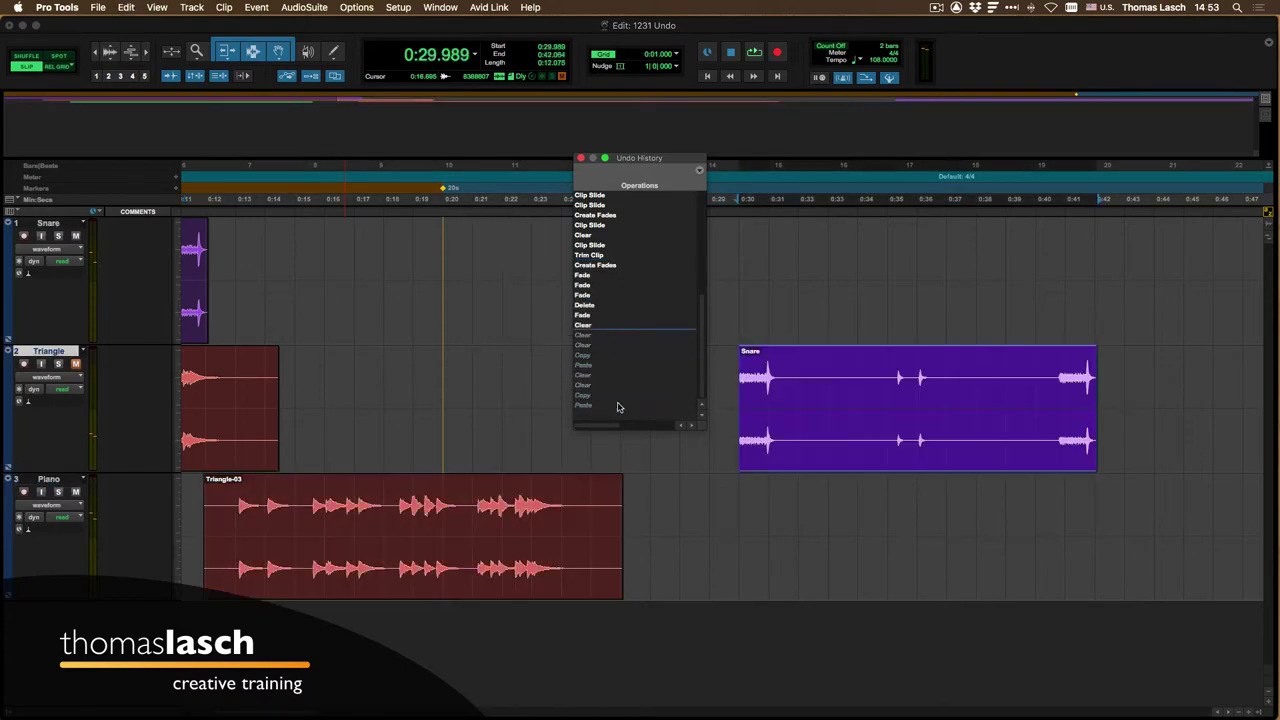
Redo the eight undone operations one at a time up to the latest Paste.
key(super+shift+z)
key(super+shift+z)
key(super+shift+z)
key(super+shift+z)
key(super+shift+z)
key(super+shift+z)
key(super+shift+z)
key(super+shift+z)
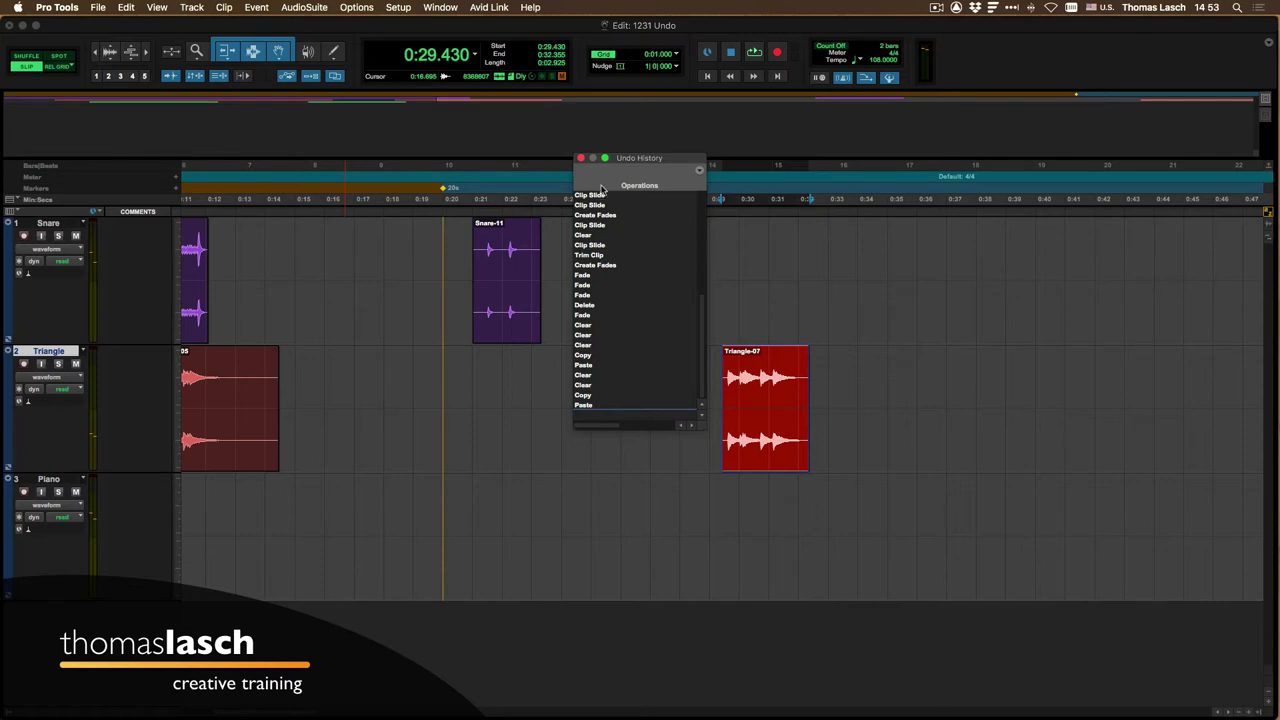
Check the Levels of Undo setting in the Editing preferences and cancel the dialog.
drag(608, 167, 644, 166)
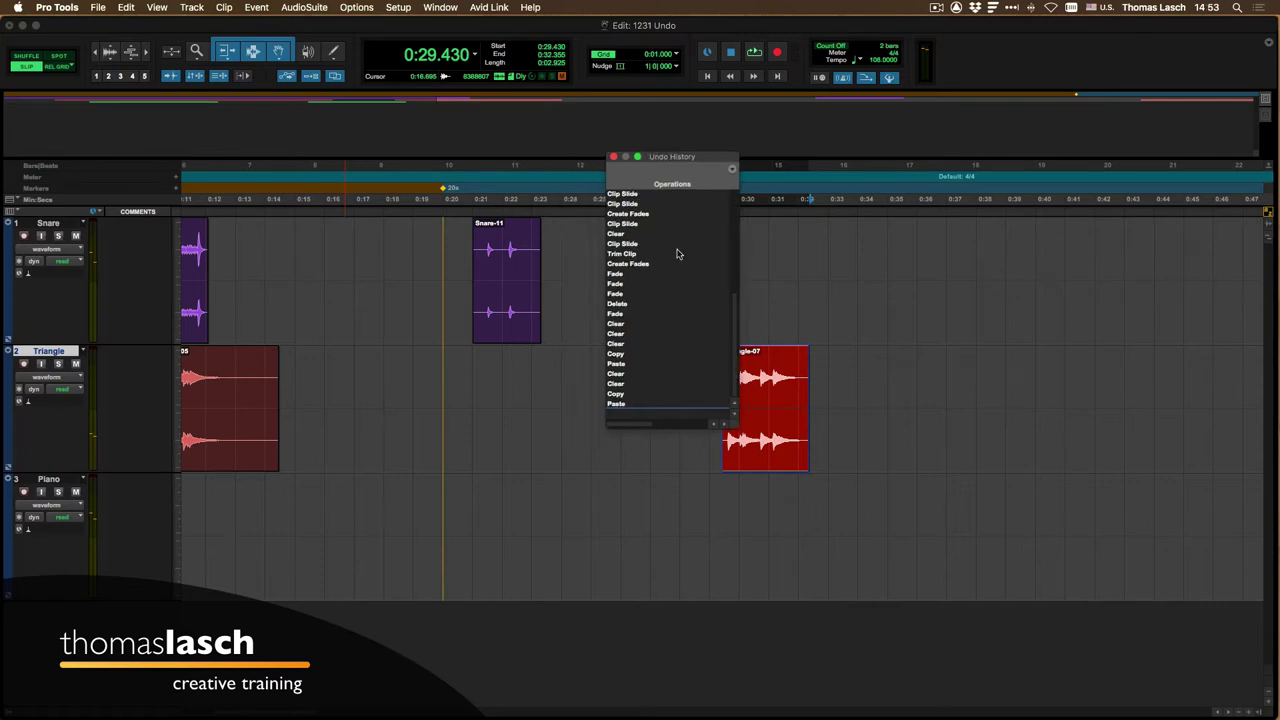
click(399, 8)
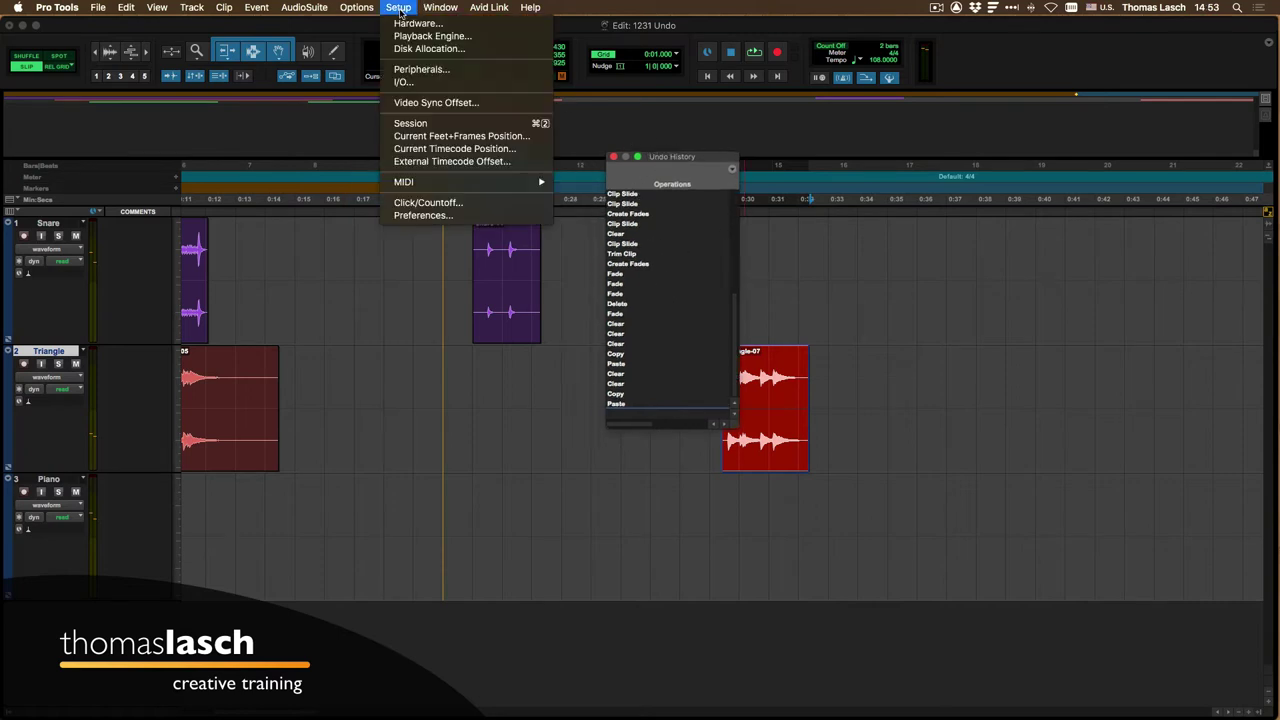
click(423, 215)
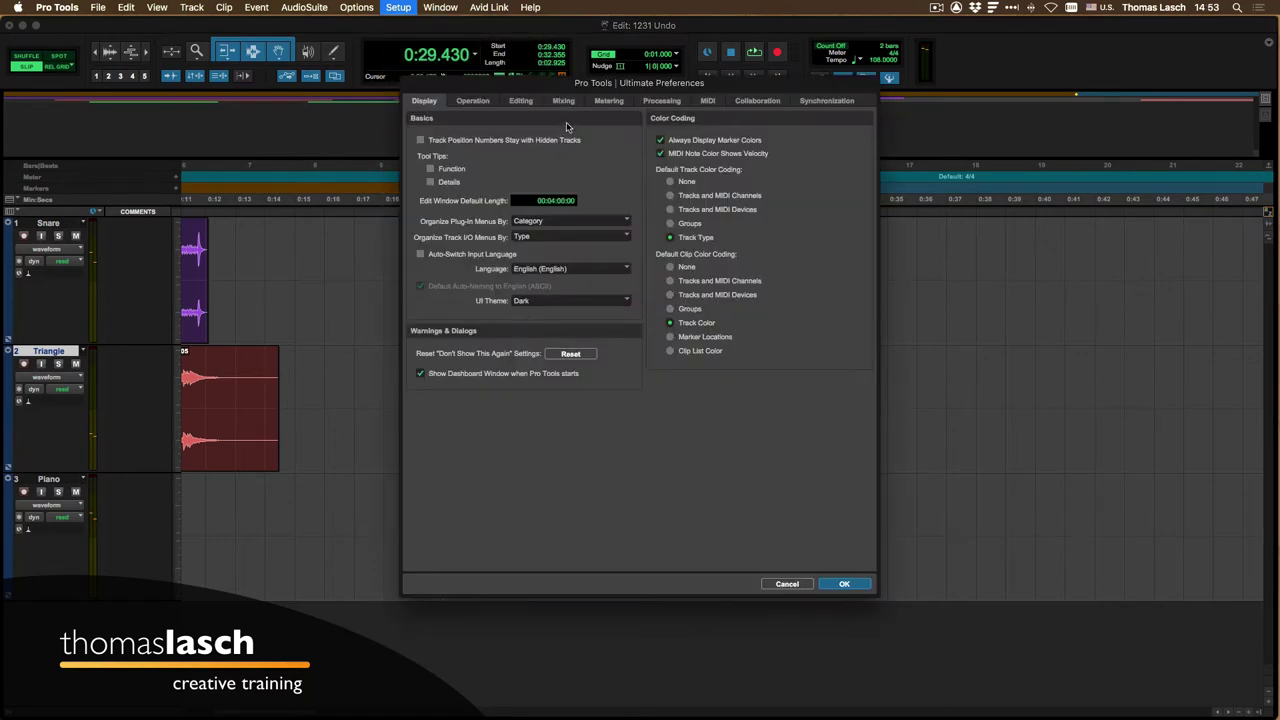
click(521, 101)
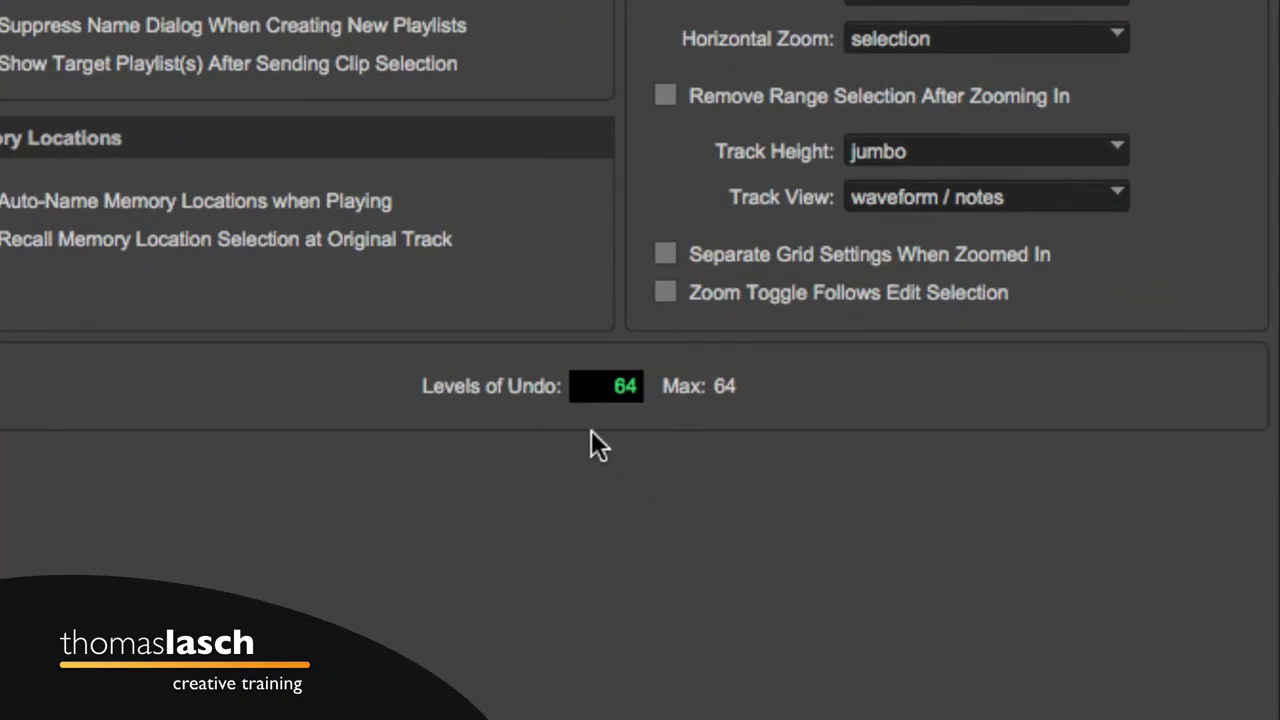
click(588, 386)
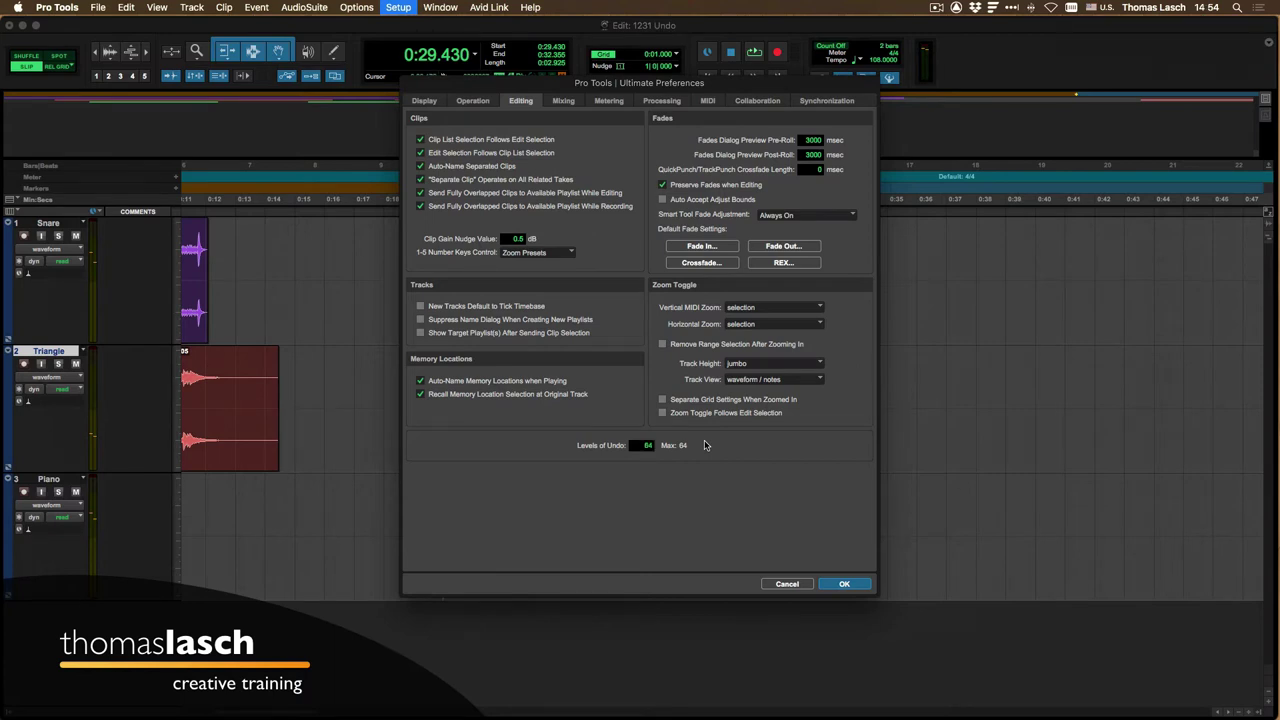
click(802, 586)
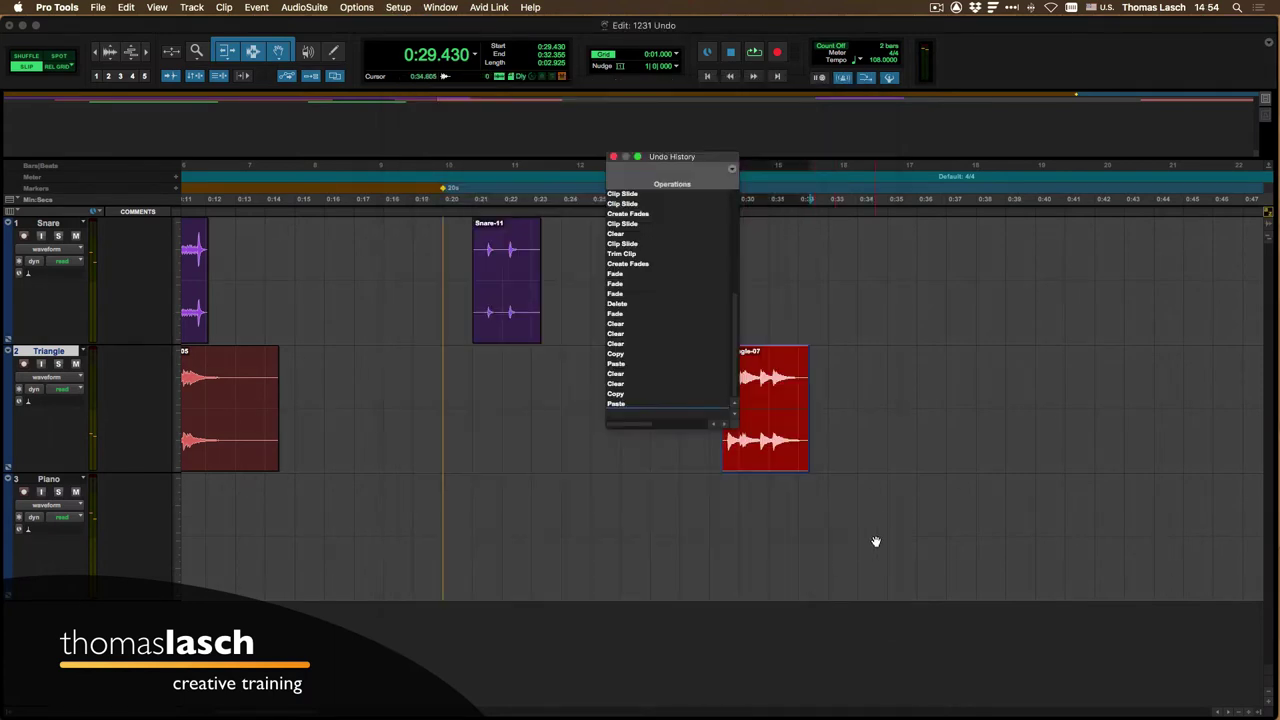
Move the Undo History window beside the Triangle-07 clip and close it.
drag(694, 159, 913, 198)
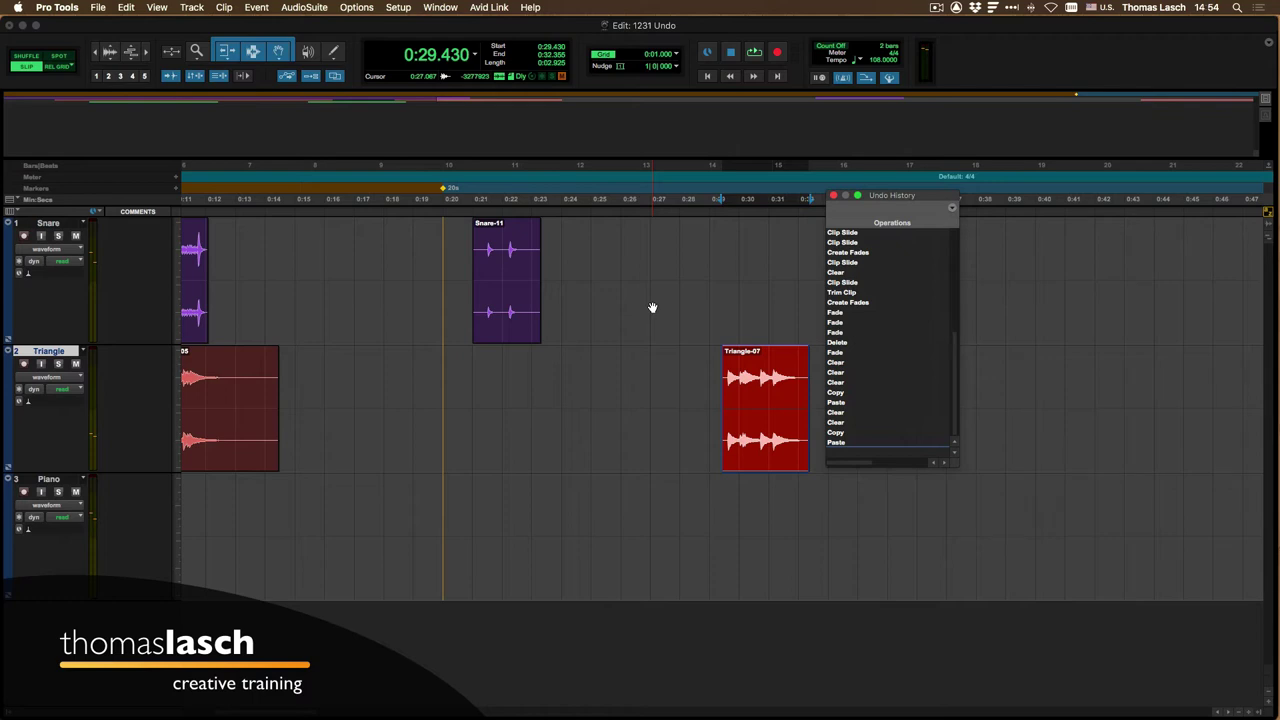
click(833, 195)
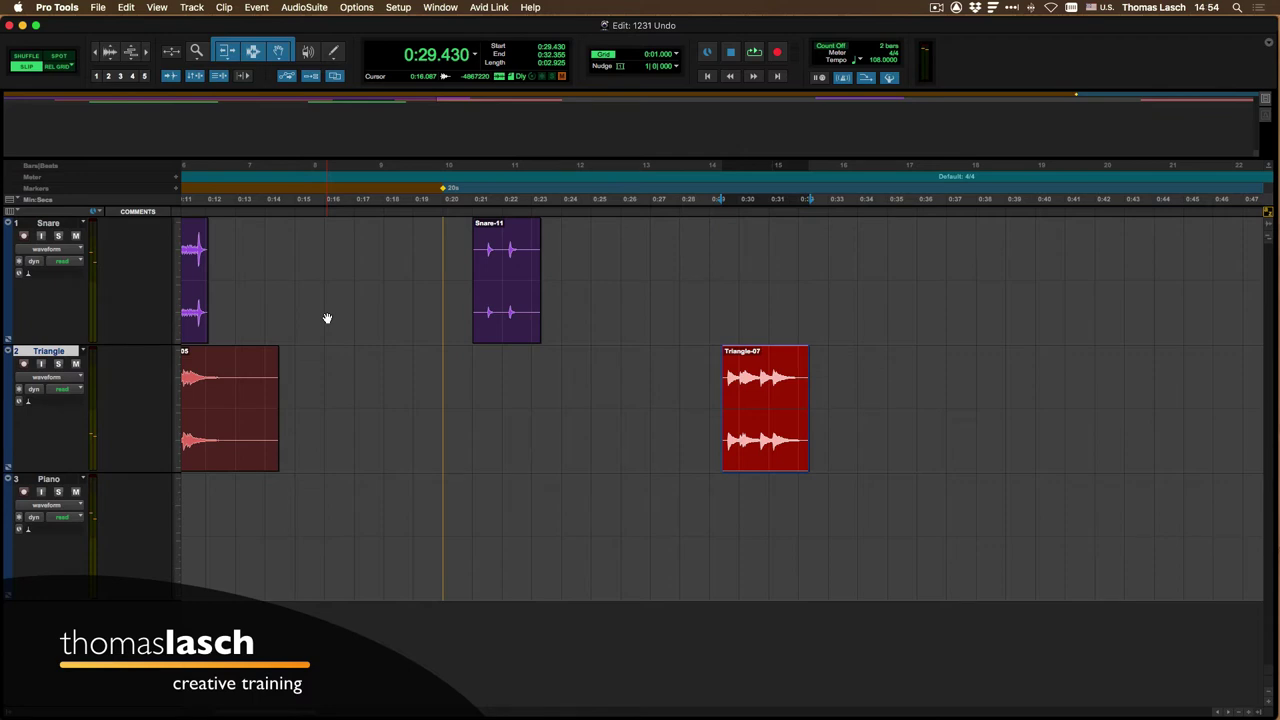
Delete the Snare track together with its active clips.
right_click(53, 354)
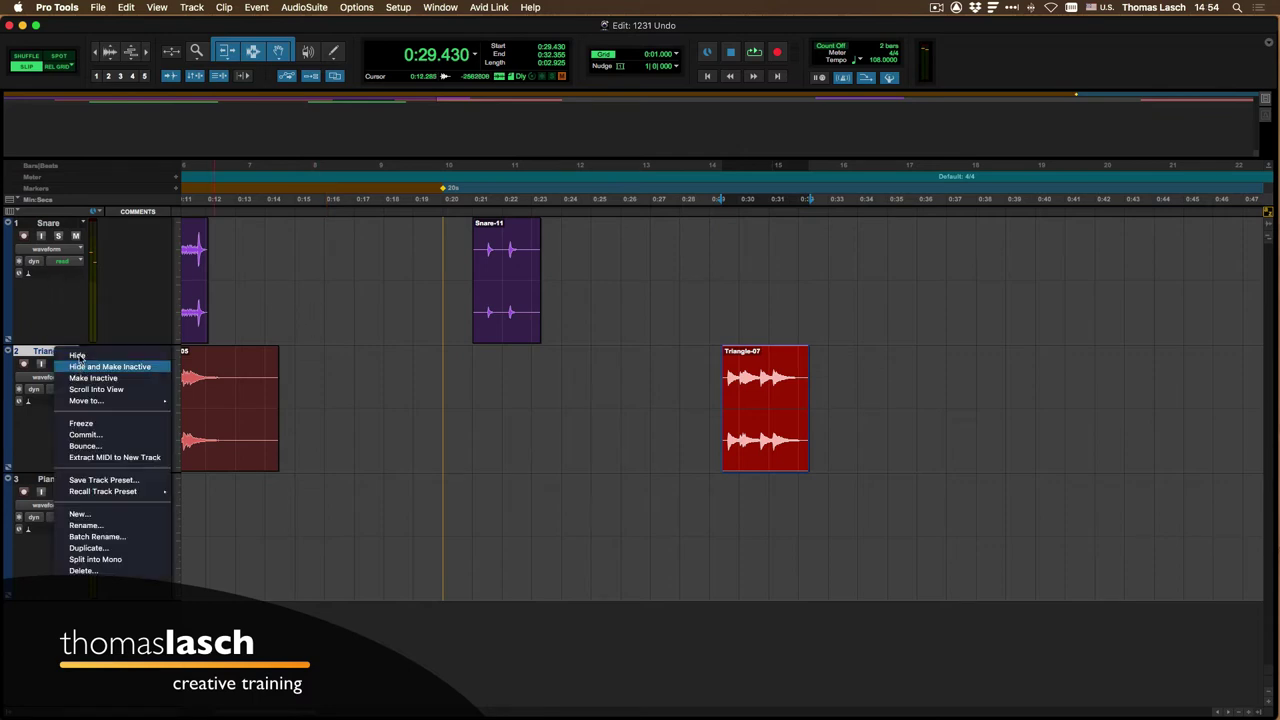
click(181, 328)
click(57, 223)
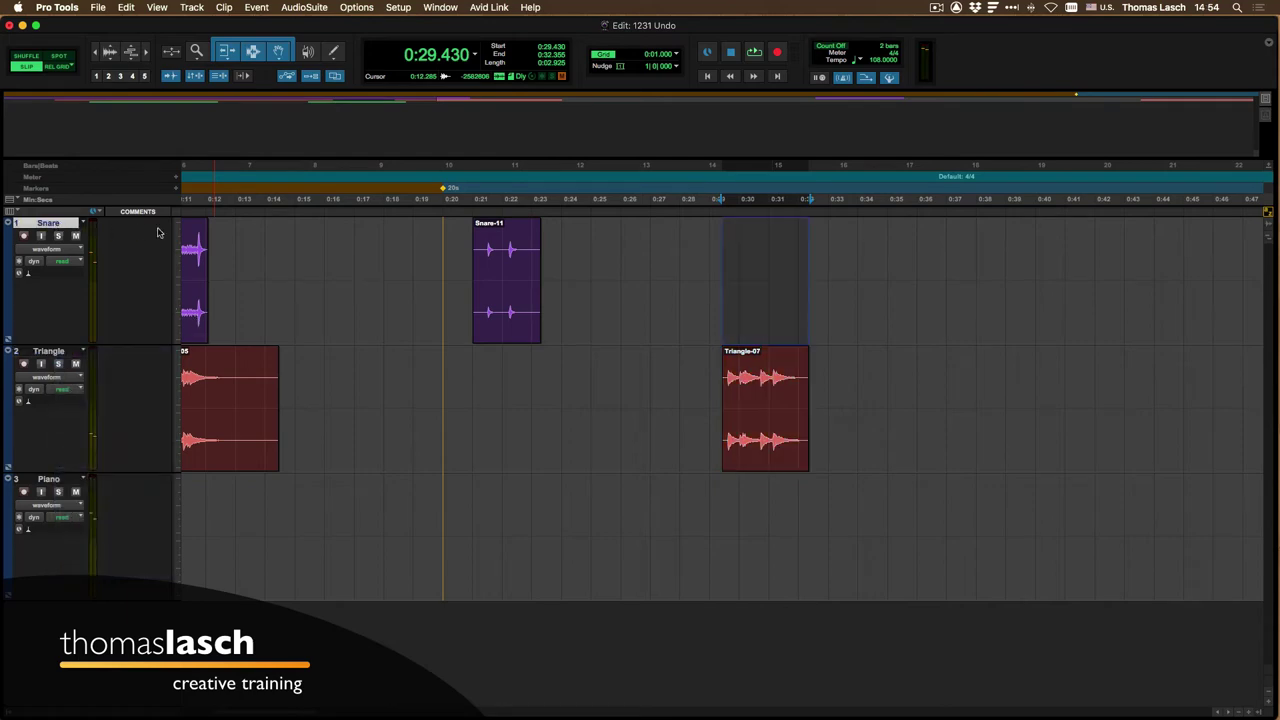
right_click(57, 228)
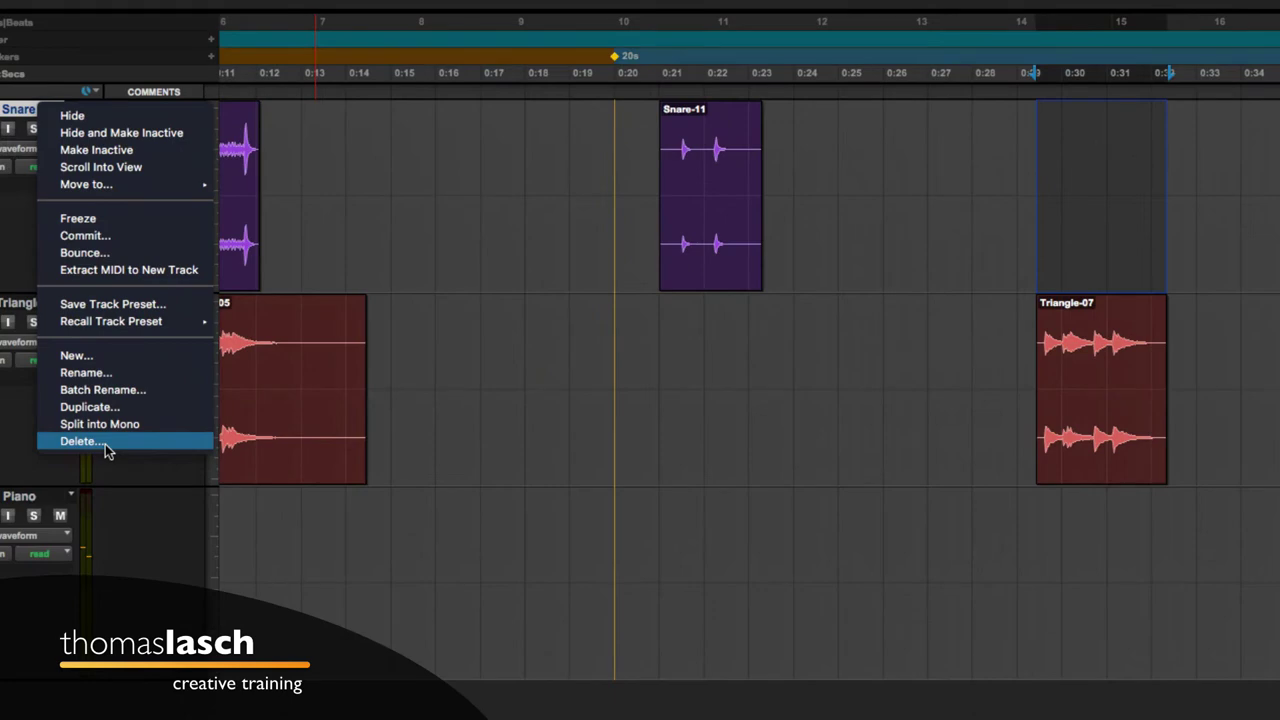
click(105, 444)
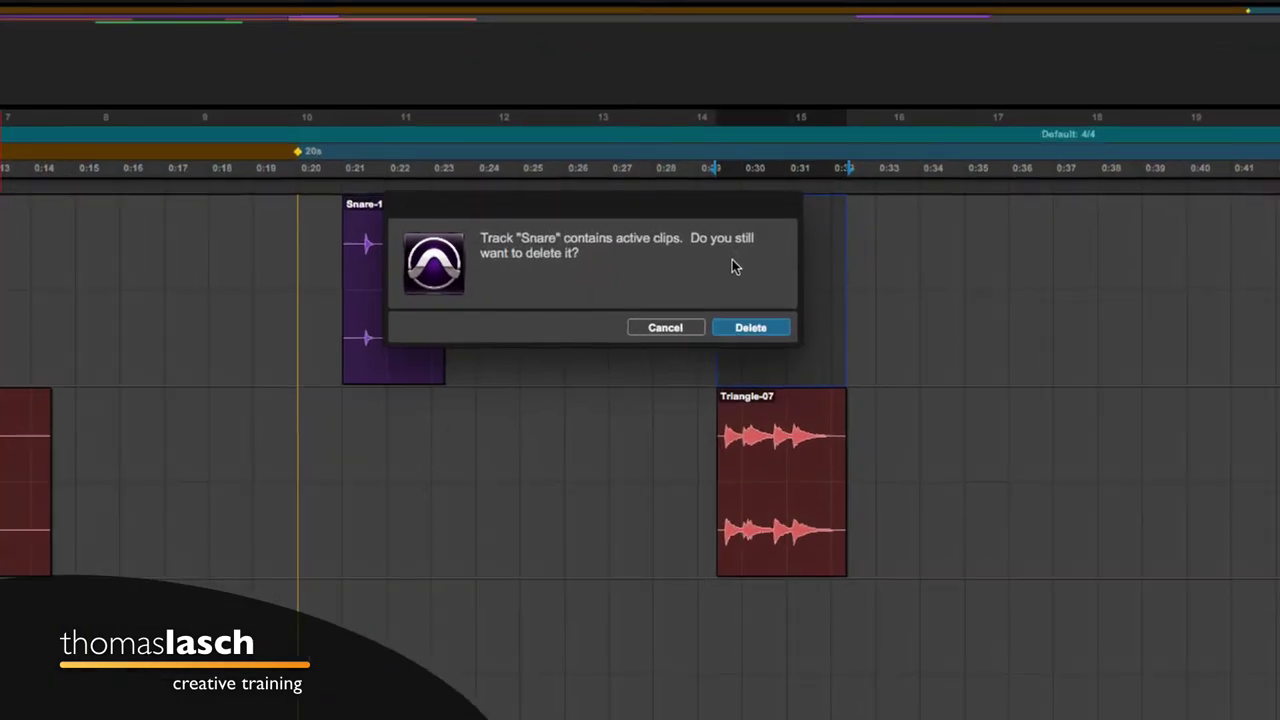
click(751, 328)
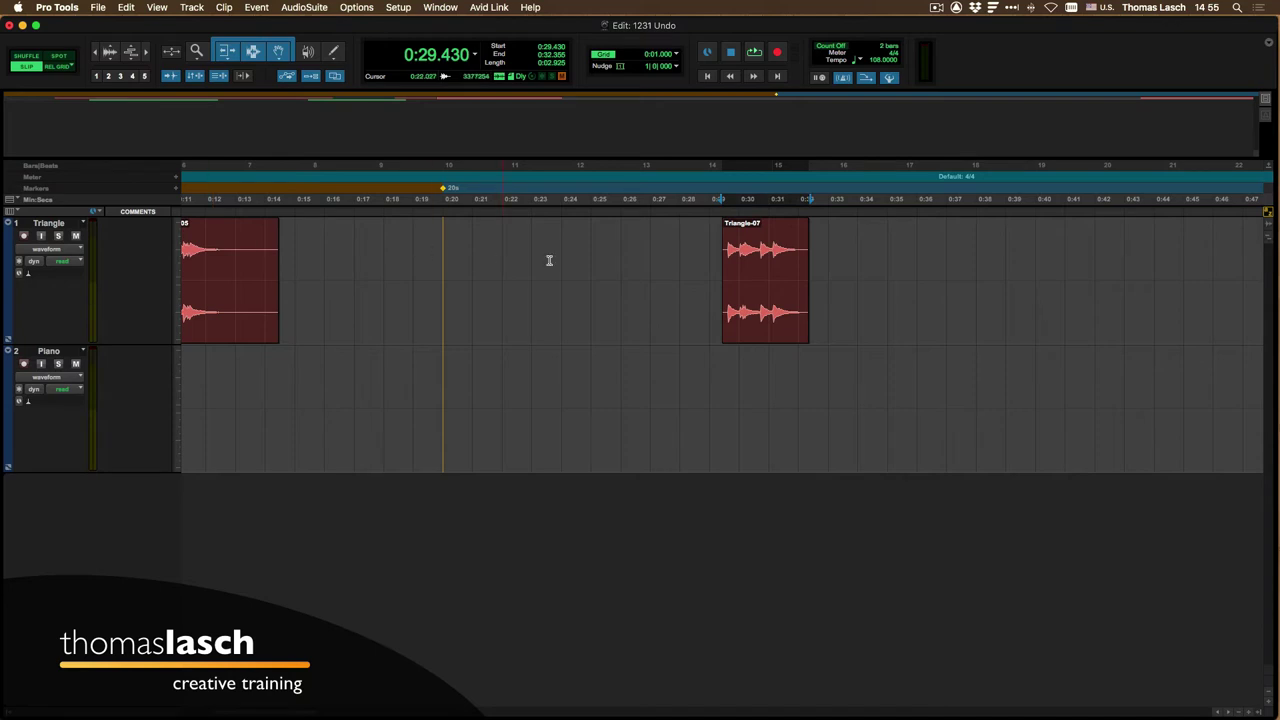
Show the floating Transport window, check its available record modes without changing the mode, and place the window below the tracks.
key(super+1)
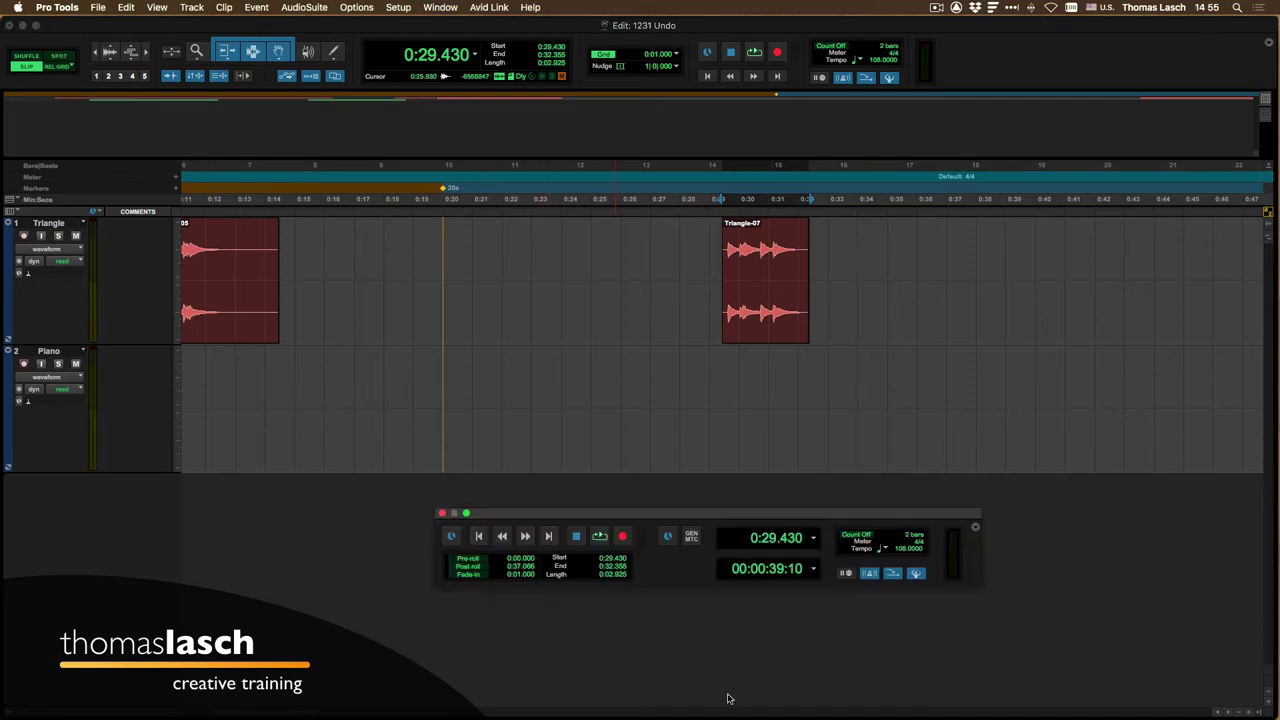
drag(686, 511, 681, 370)
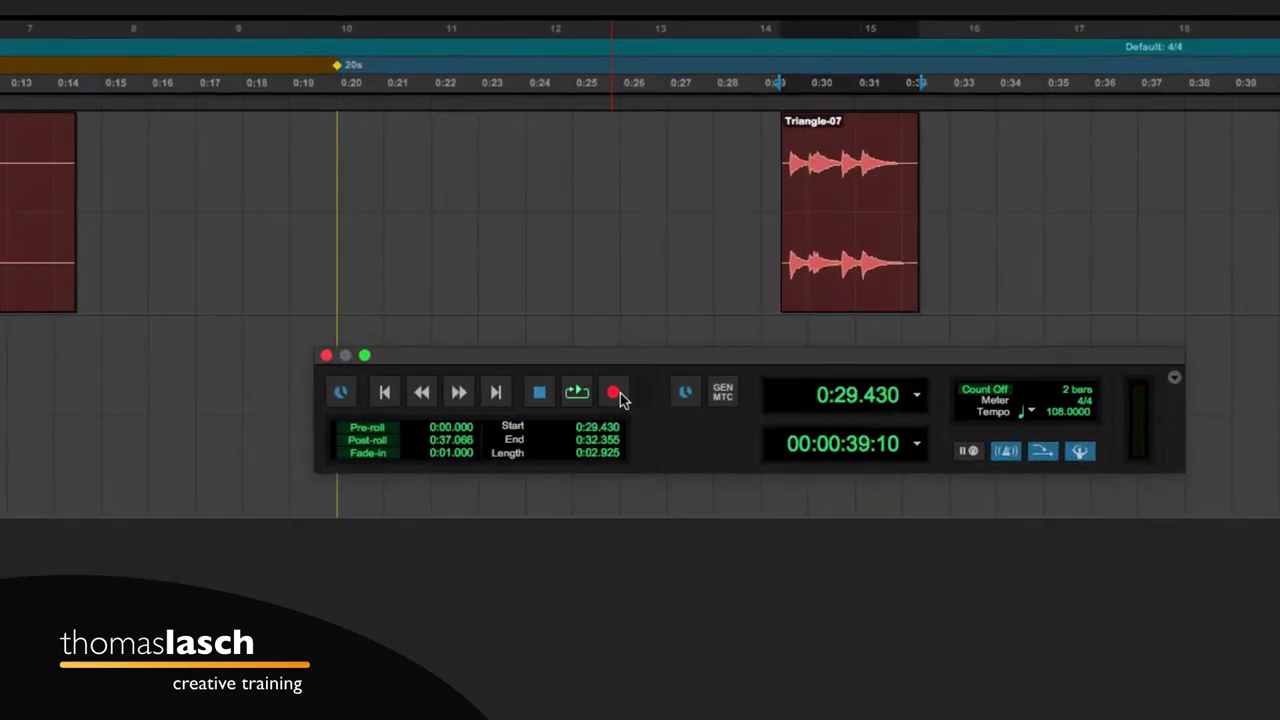
right_click(620, 395)
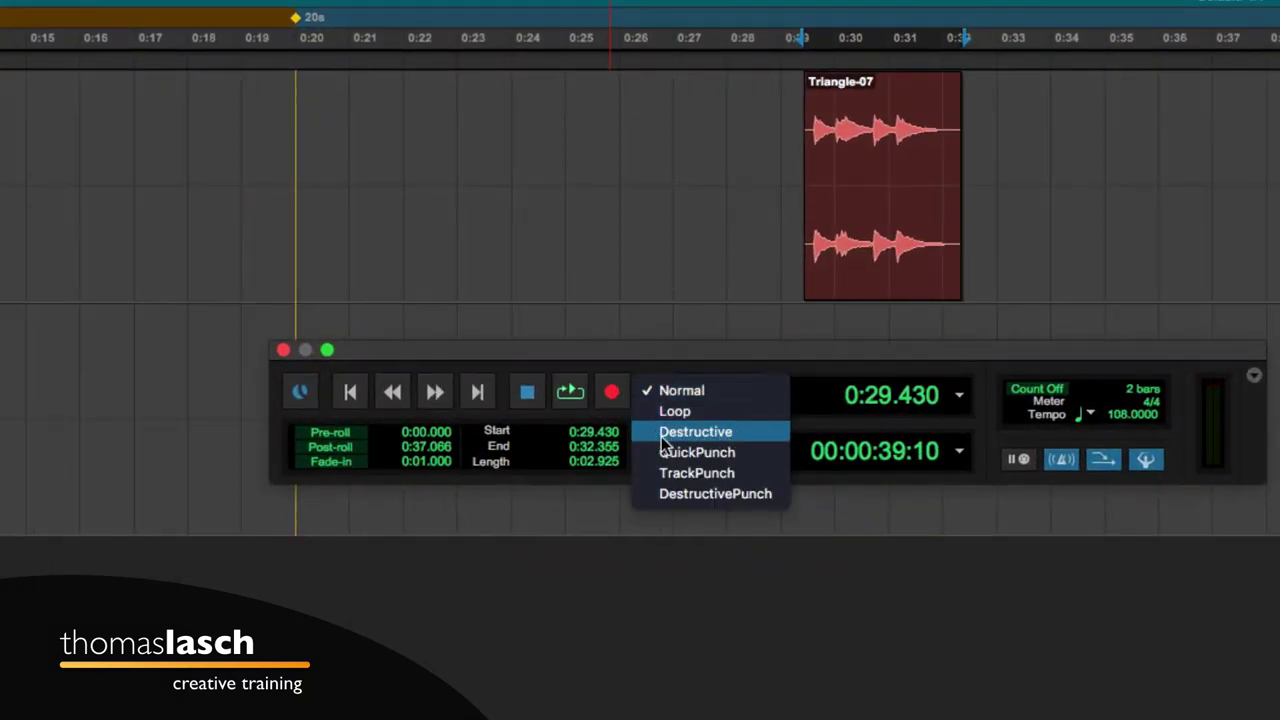
click(605, 271)
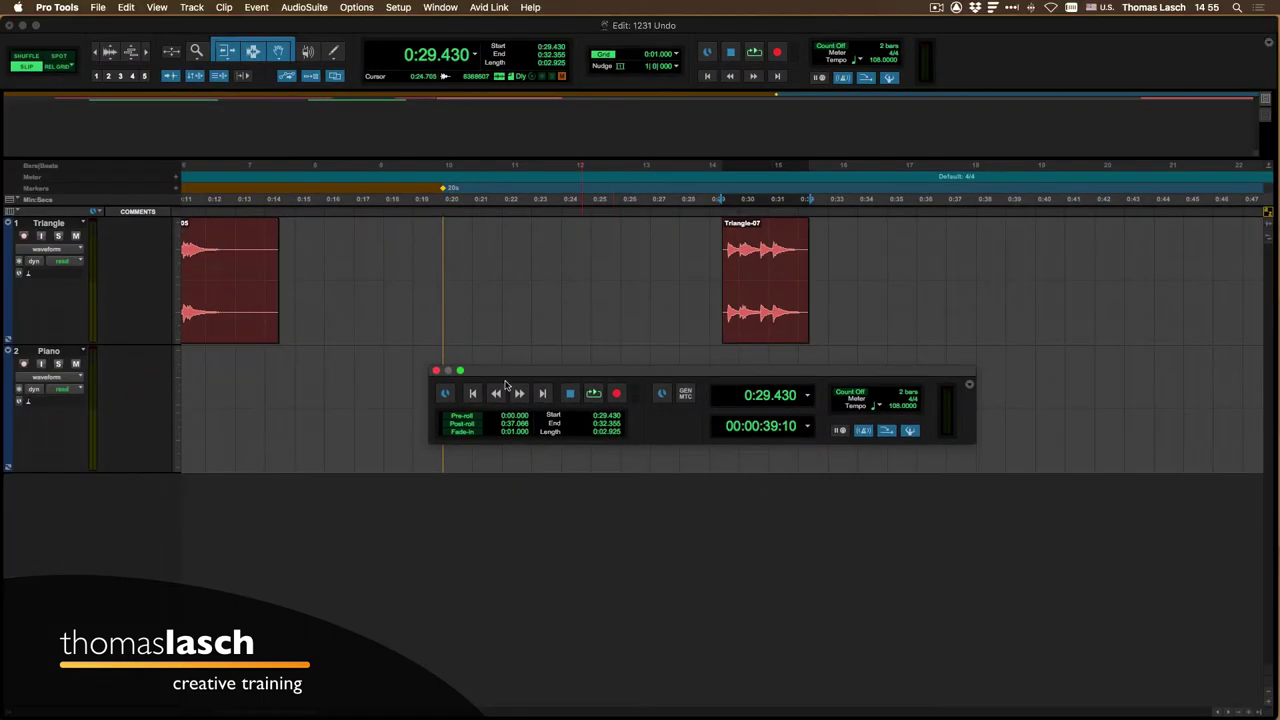
drag(382, 350, 576, 568)
drag(597, 490, 600, 499)
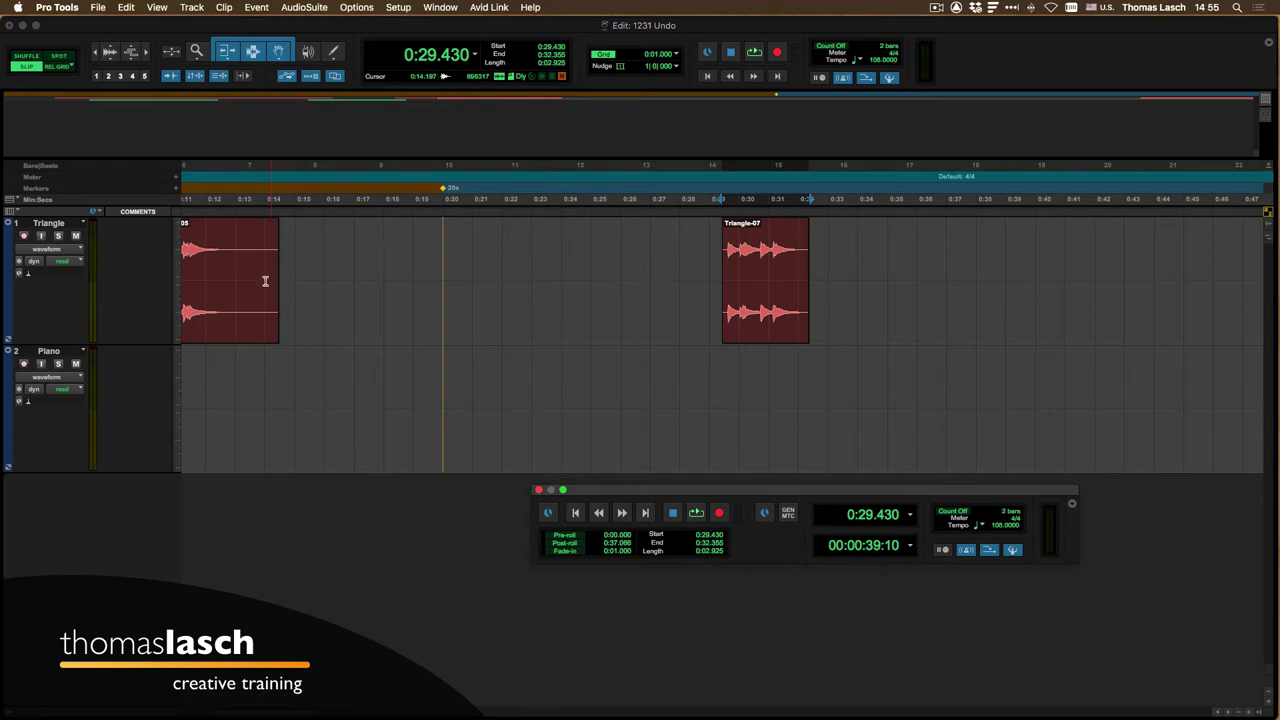
Open and enlarge the Undo History window to check its operations list, moving the Transport window clear, and close the history.
click(440, 8)
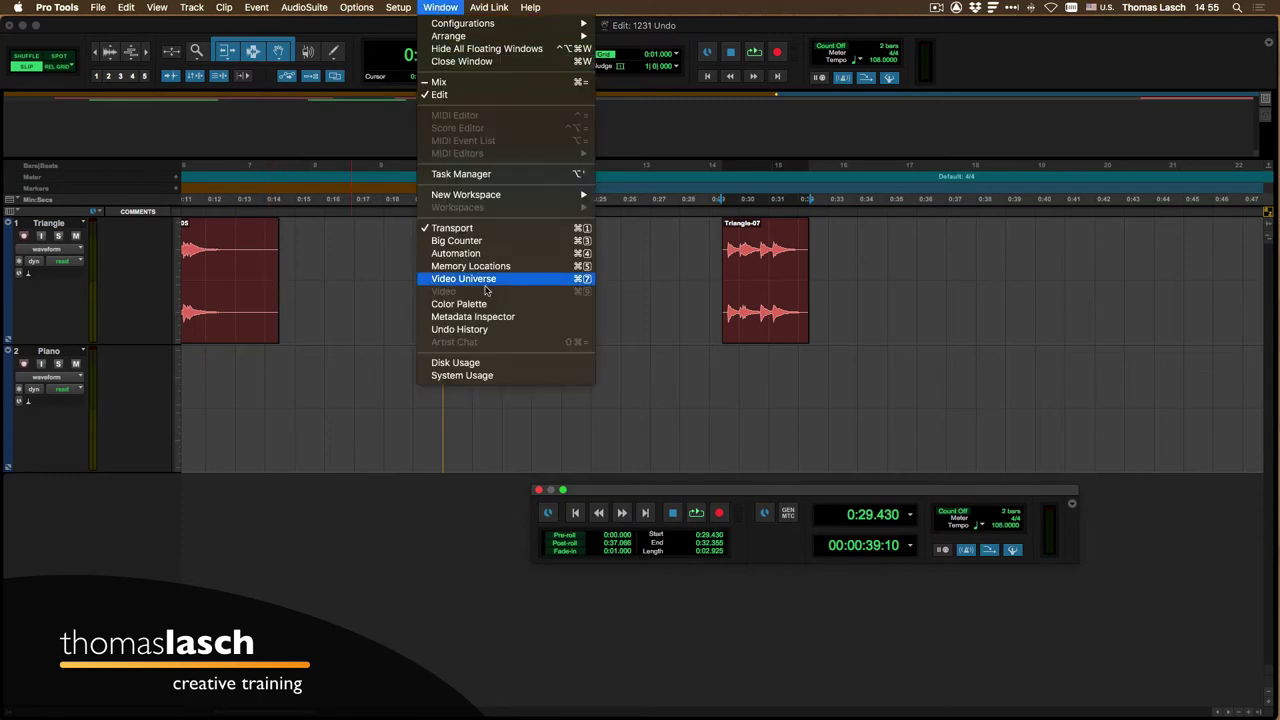
click(474, 329)
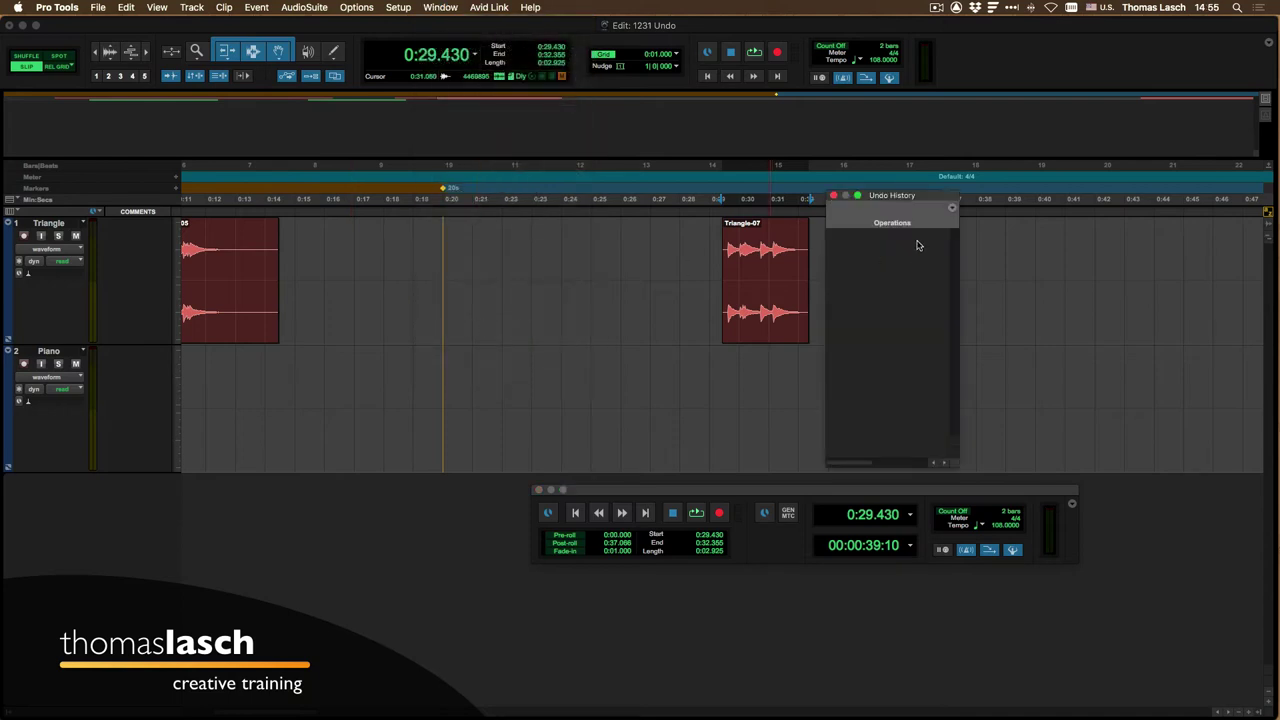
drag(908, 195, 812, 165)
drag(857, 433, 930, 480)
drag(776, 494, 770, 570)
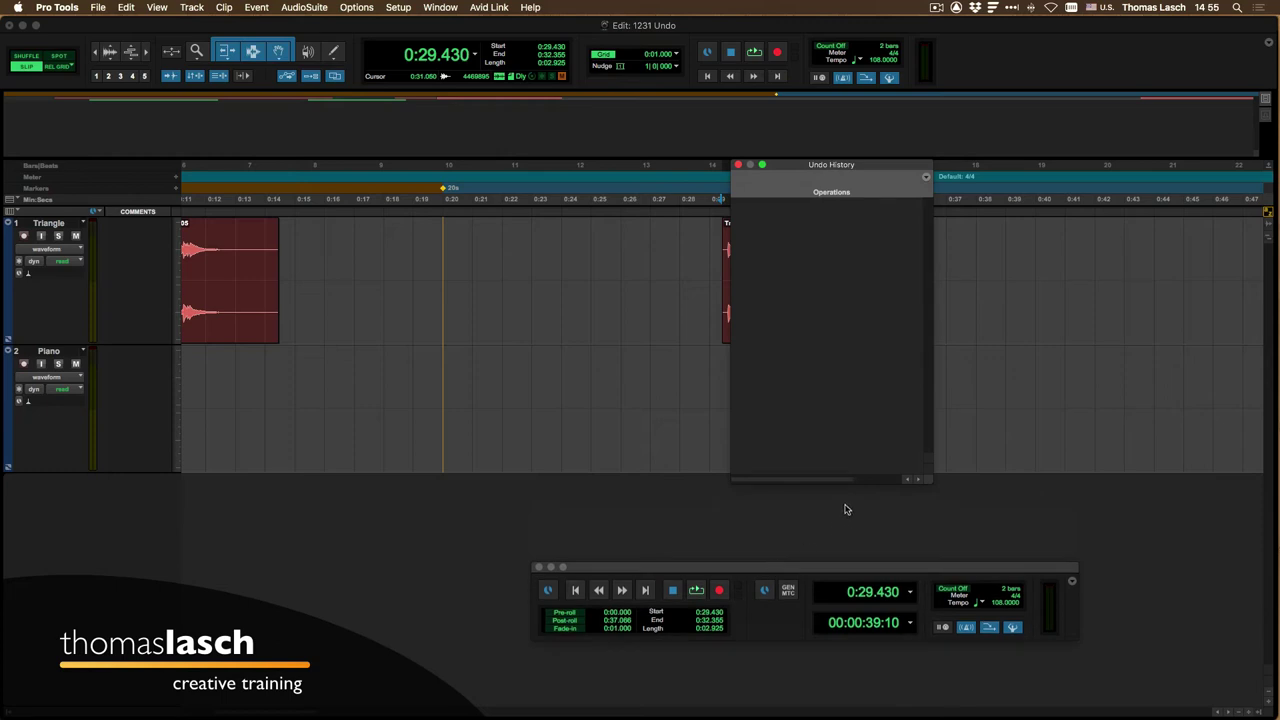
click(738, 165)
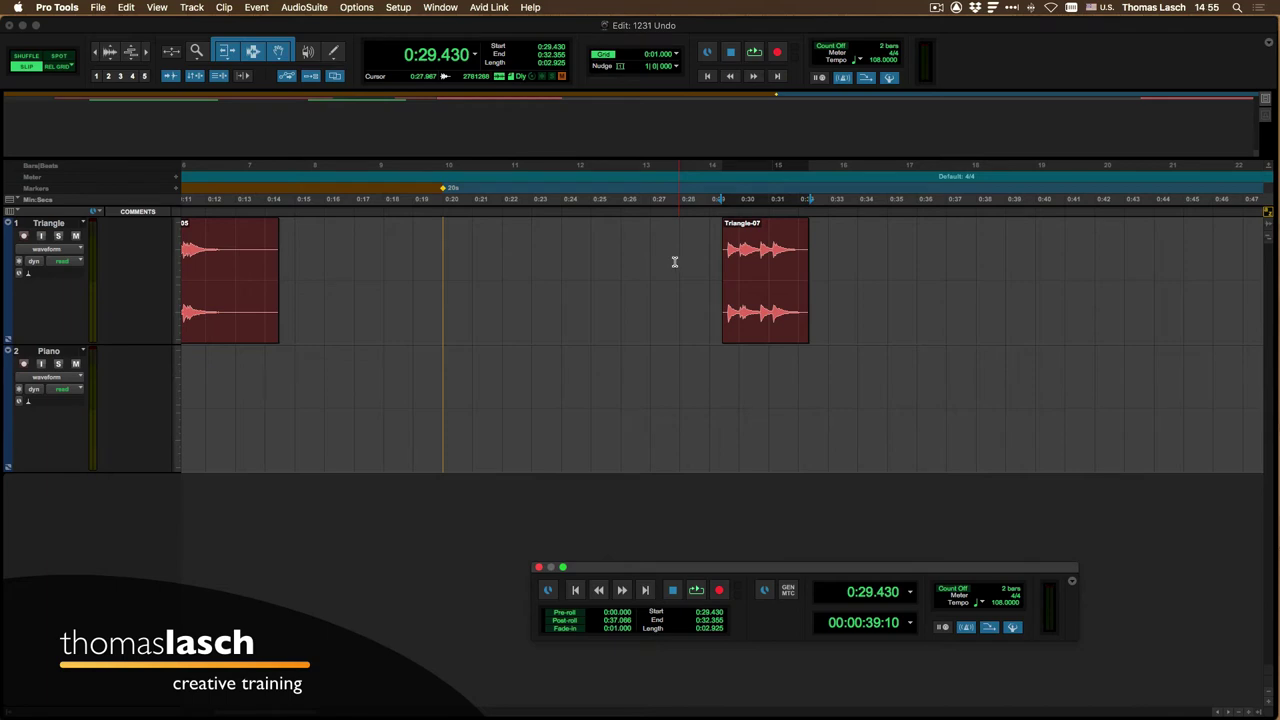
Revert the session to the last saved version of 1231 Undo.
click(420, 26)
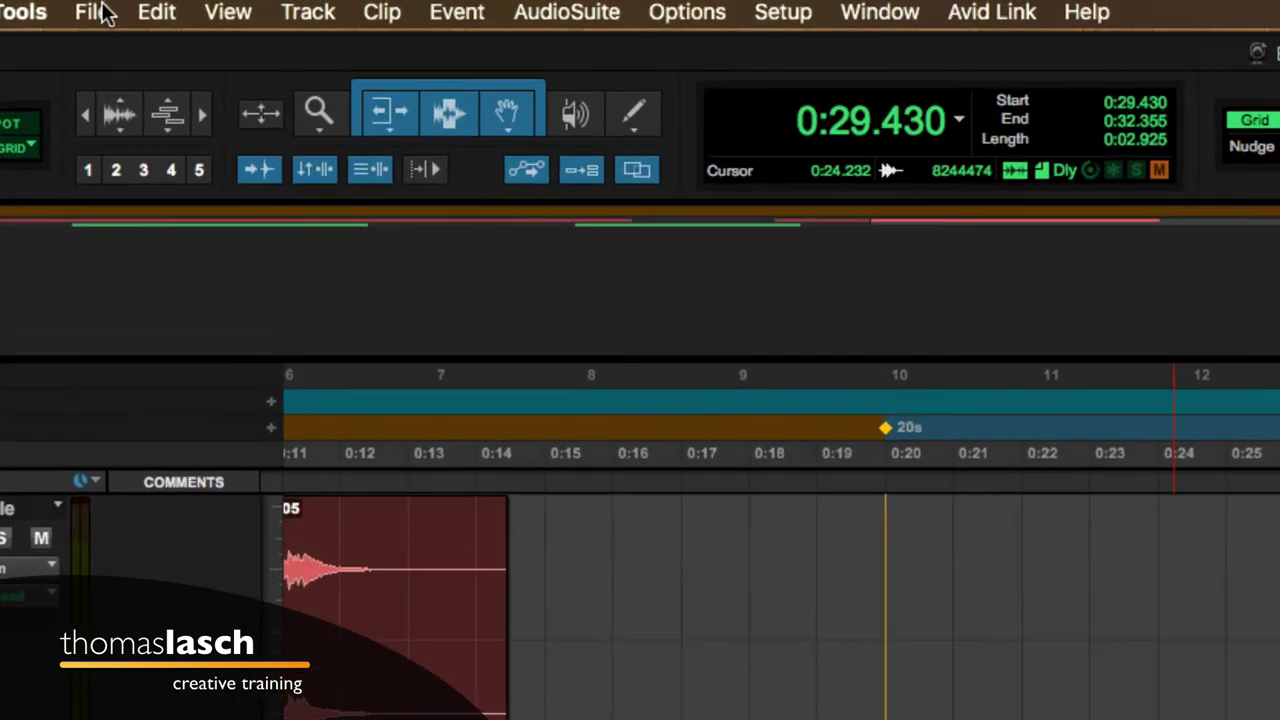
click(92, 14)
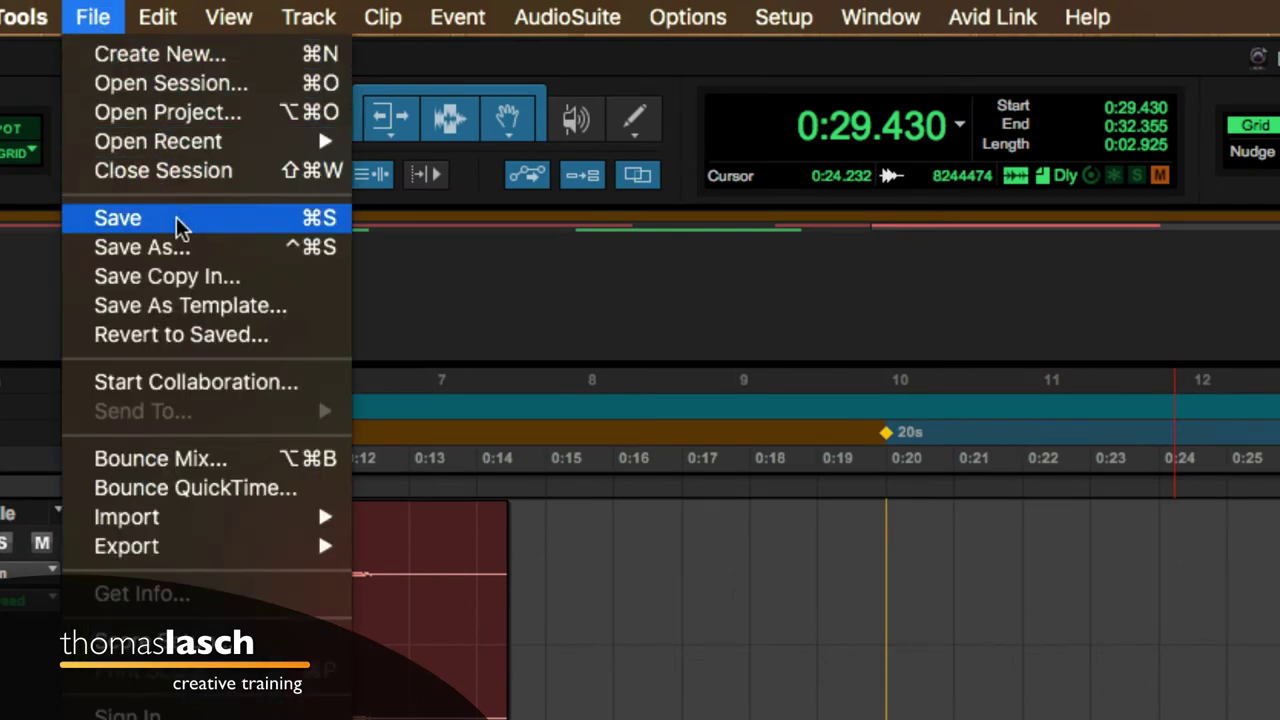
click(240, 340)
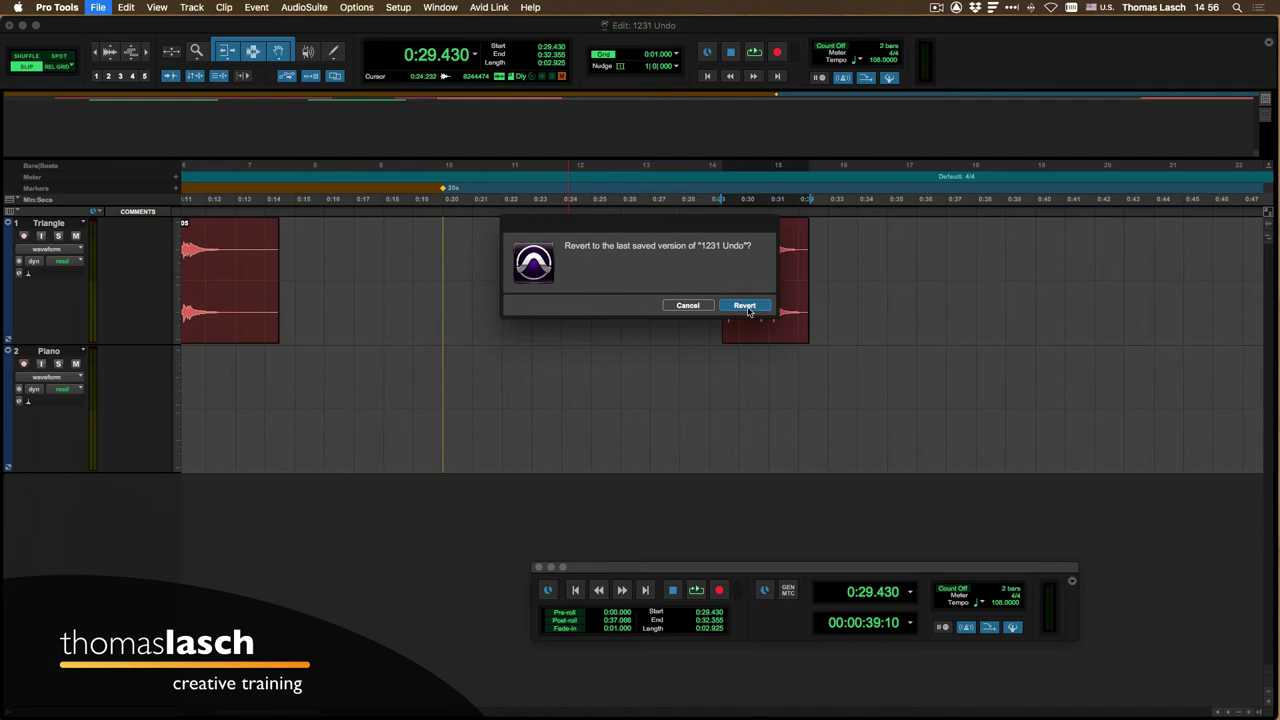
click(745, 306)
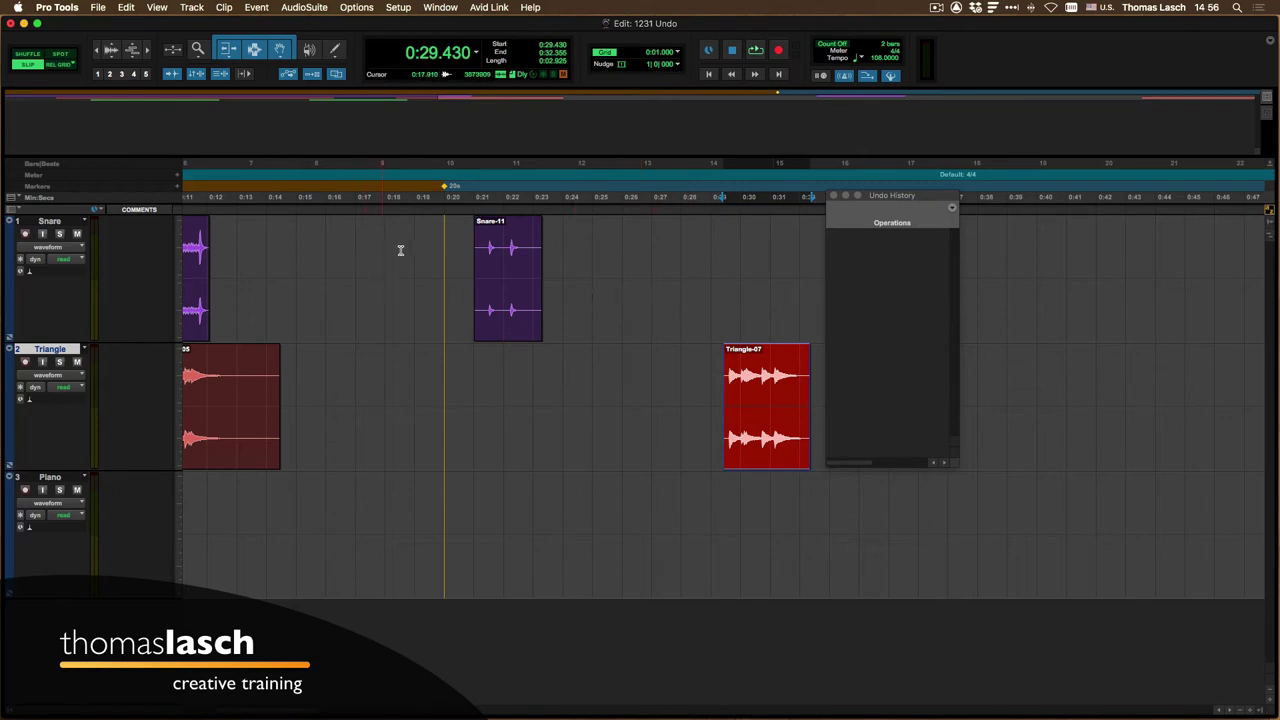
Extend the start of the Snare-11 clip back to 0:16.155 and the end of the preceding Snare clip to 0:12.970.
drag(477, 257, 330, 258)
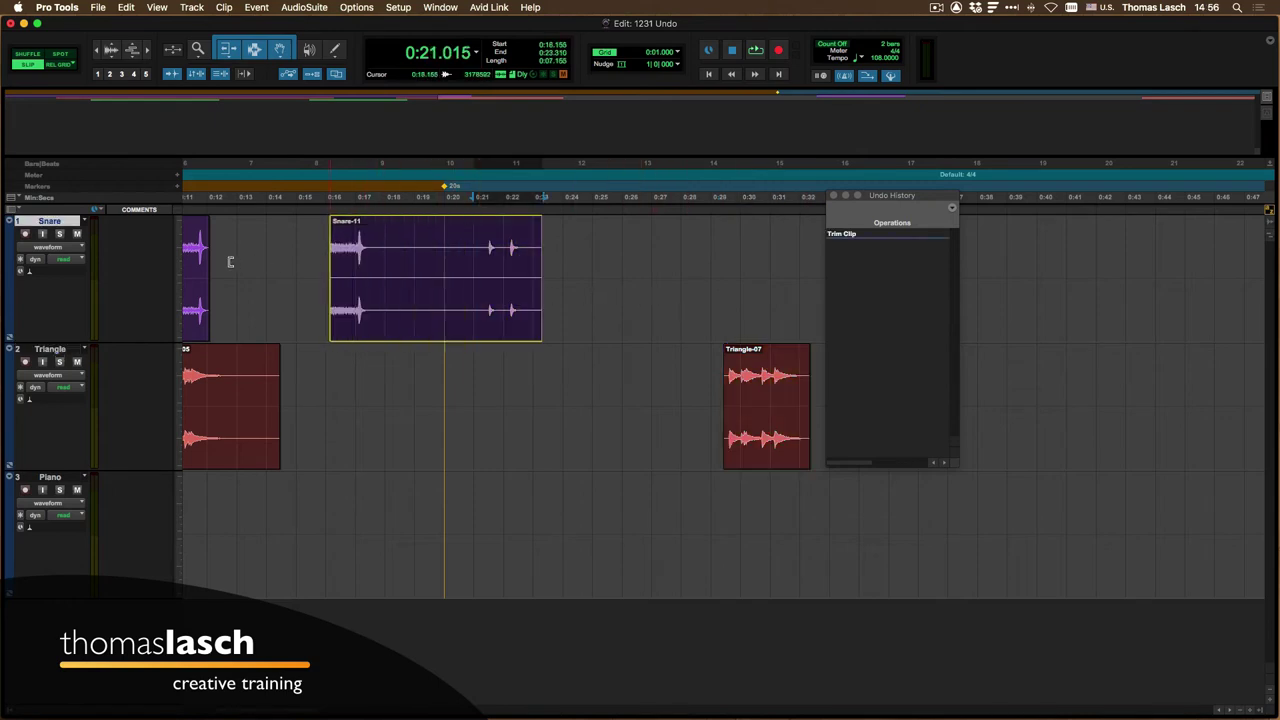
drag(208, 264, 236, 264)
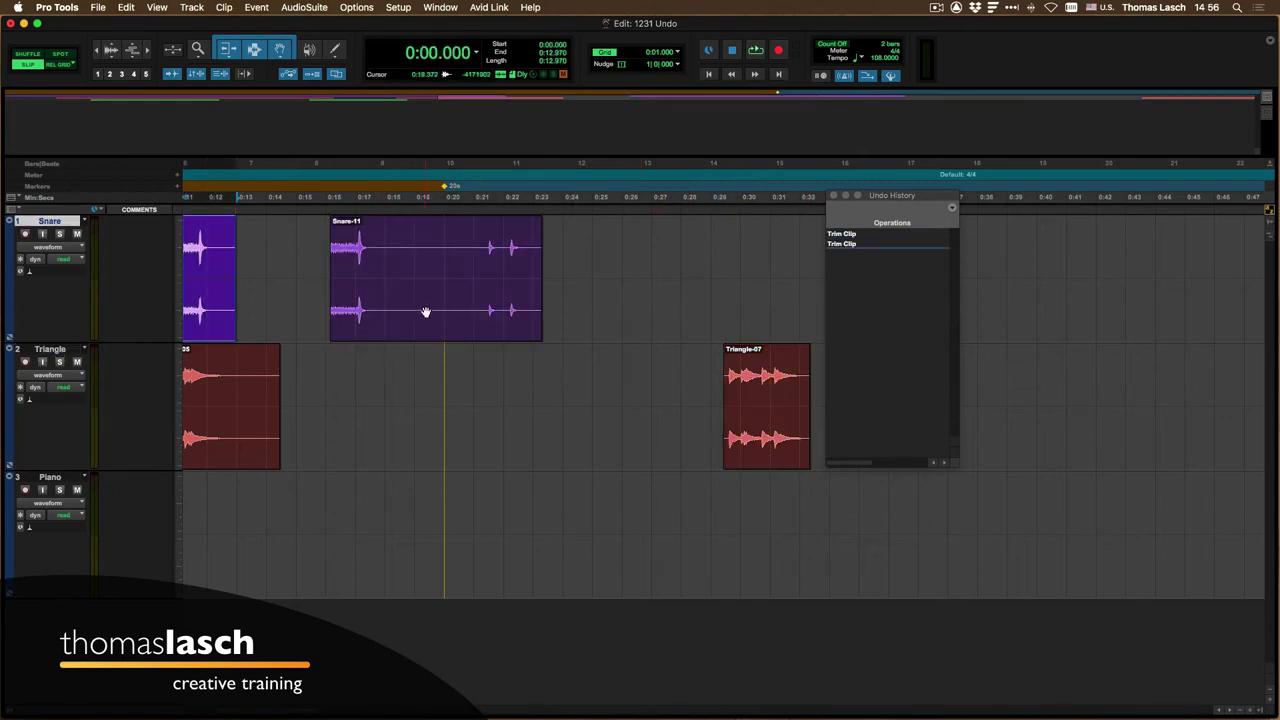
Slide the Snare-11 clip to the session start and extend the following Snare clip back over it to 0:00.000.
drag(425, 312, 201, 315)
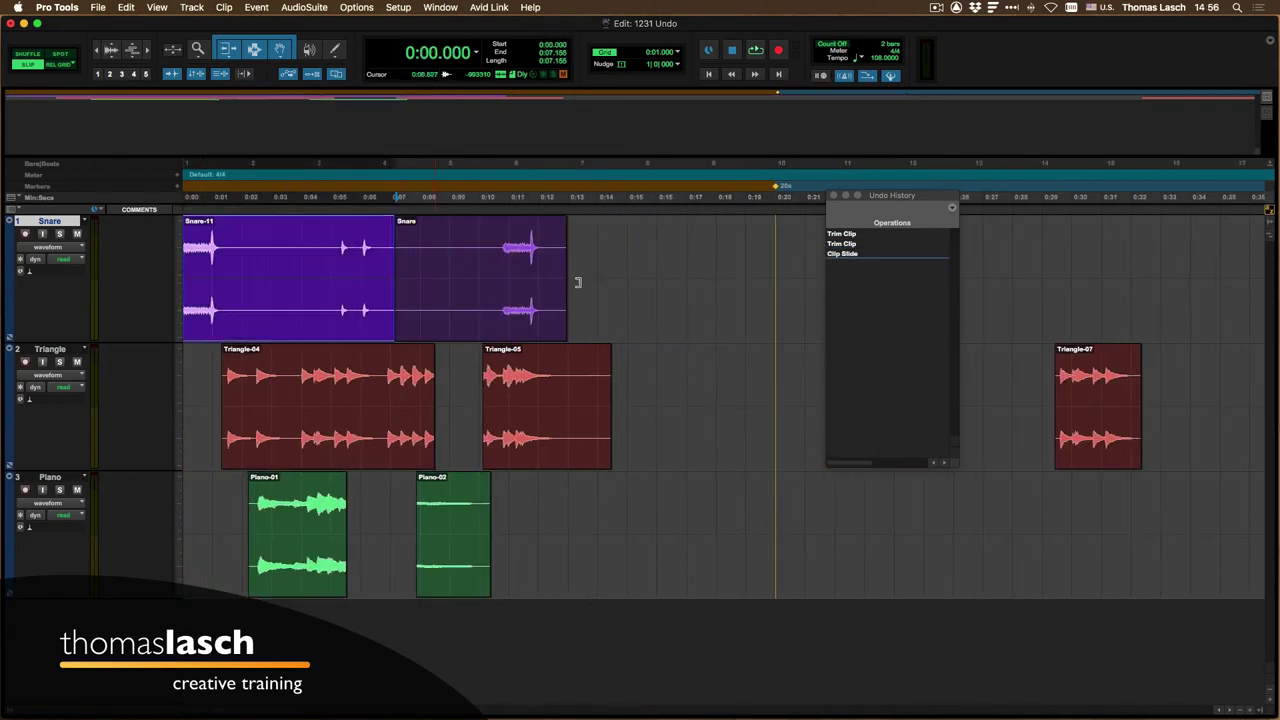
click(606, 288)
drag(389, 289, 700, 294)
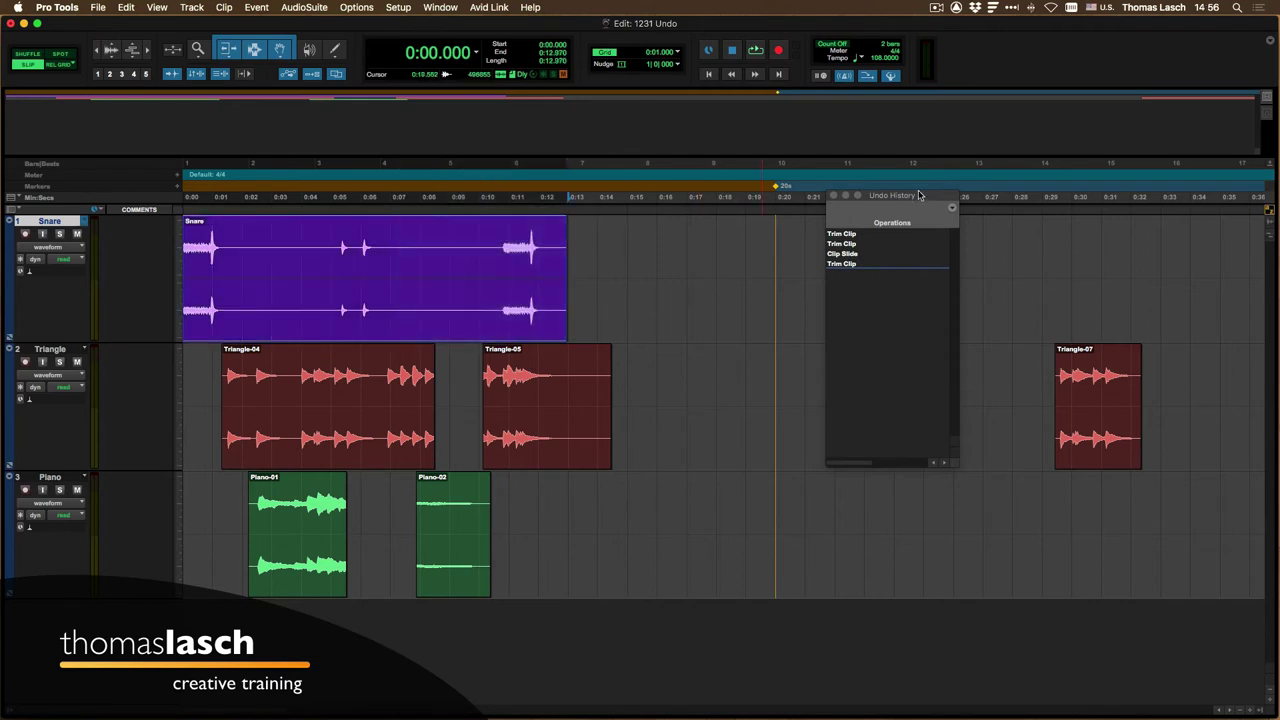
Move the Undo History window slightly aside and delete the Snare track with its active clips and alternate playlists.
drag(919, 195, 964, 192)
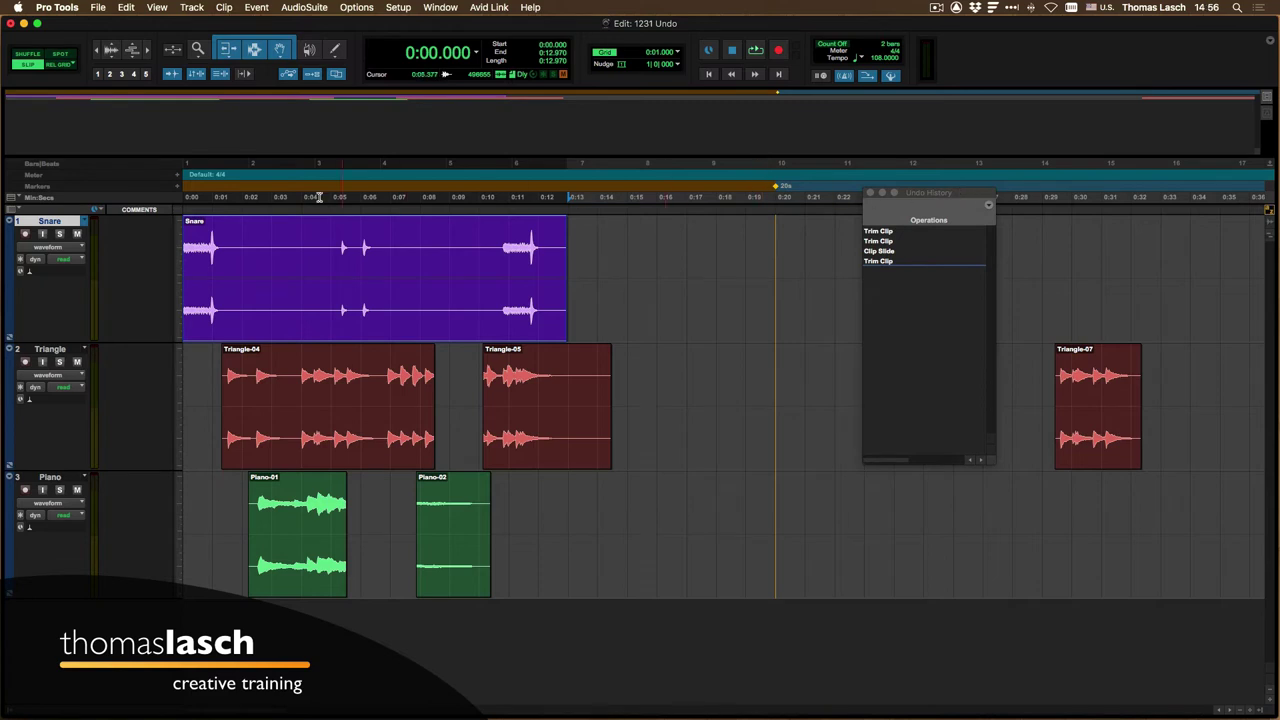
right_click(47, 221)
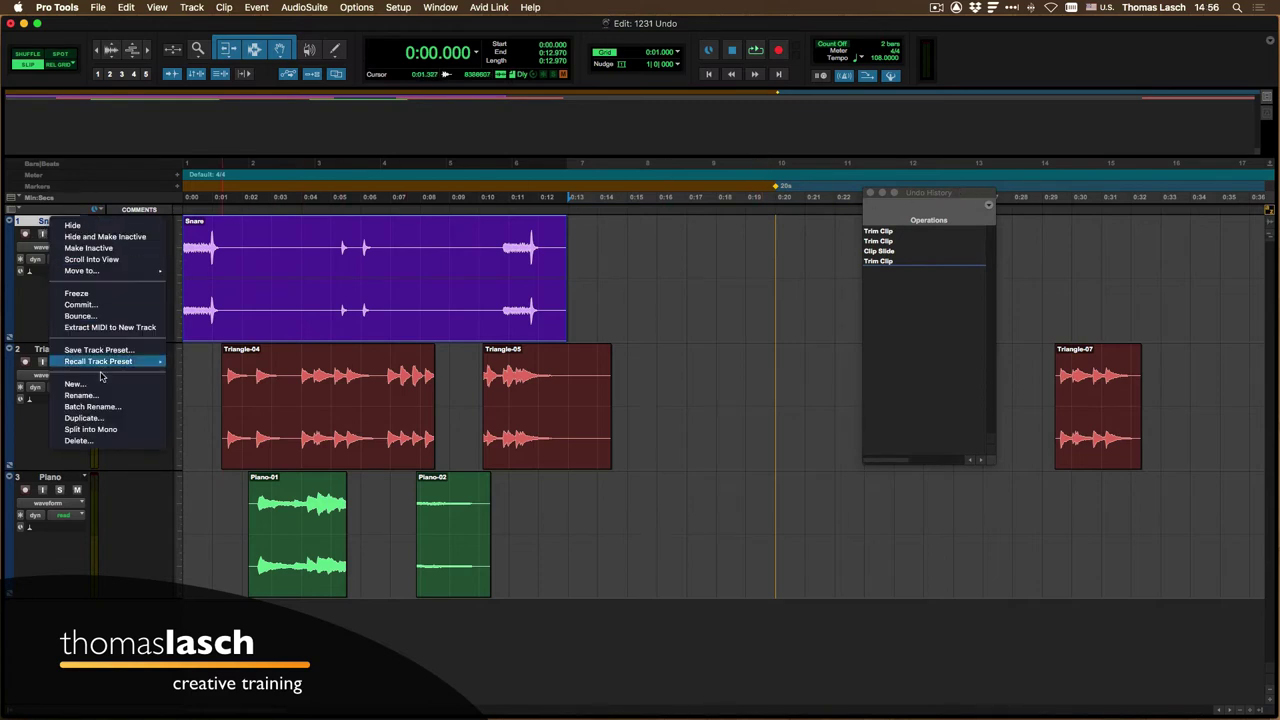
click(104, 446)
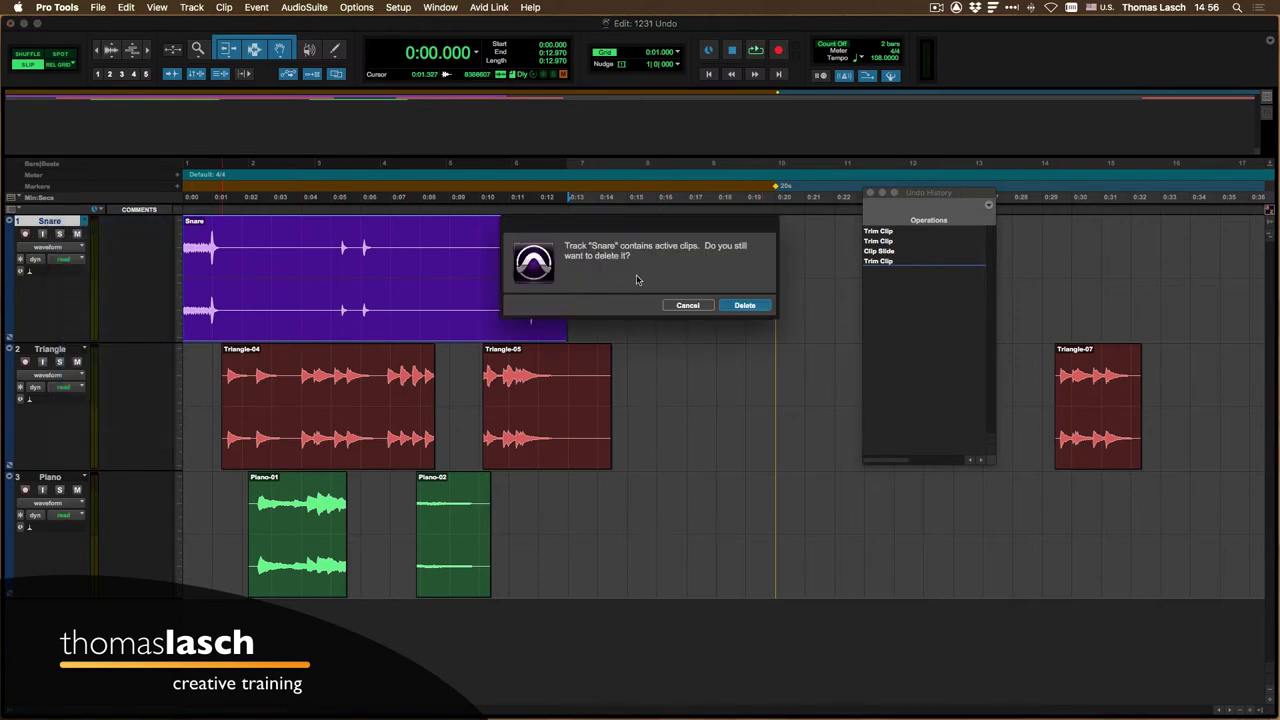
click(745, 306)
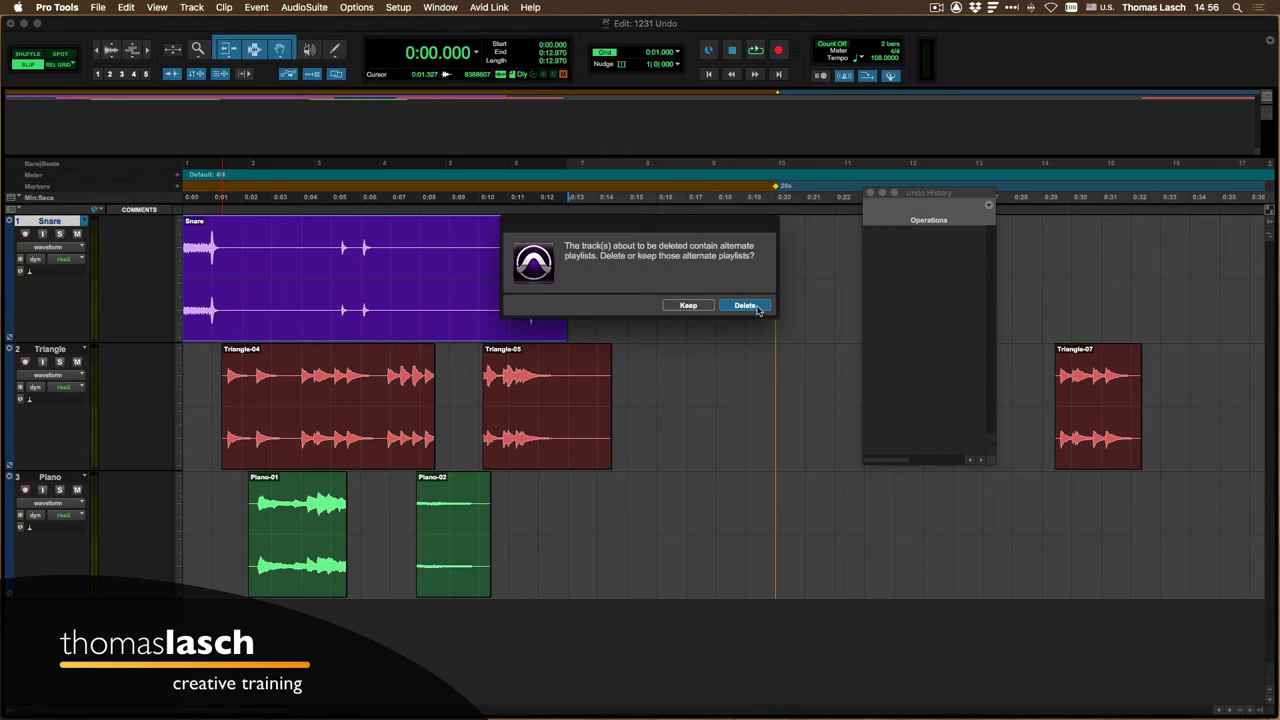
click(757, 309)
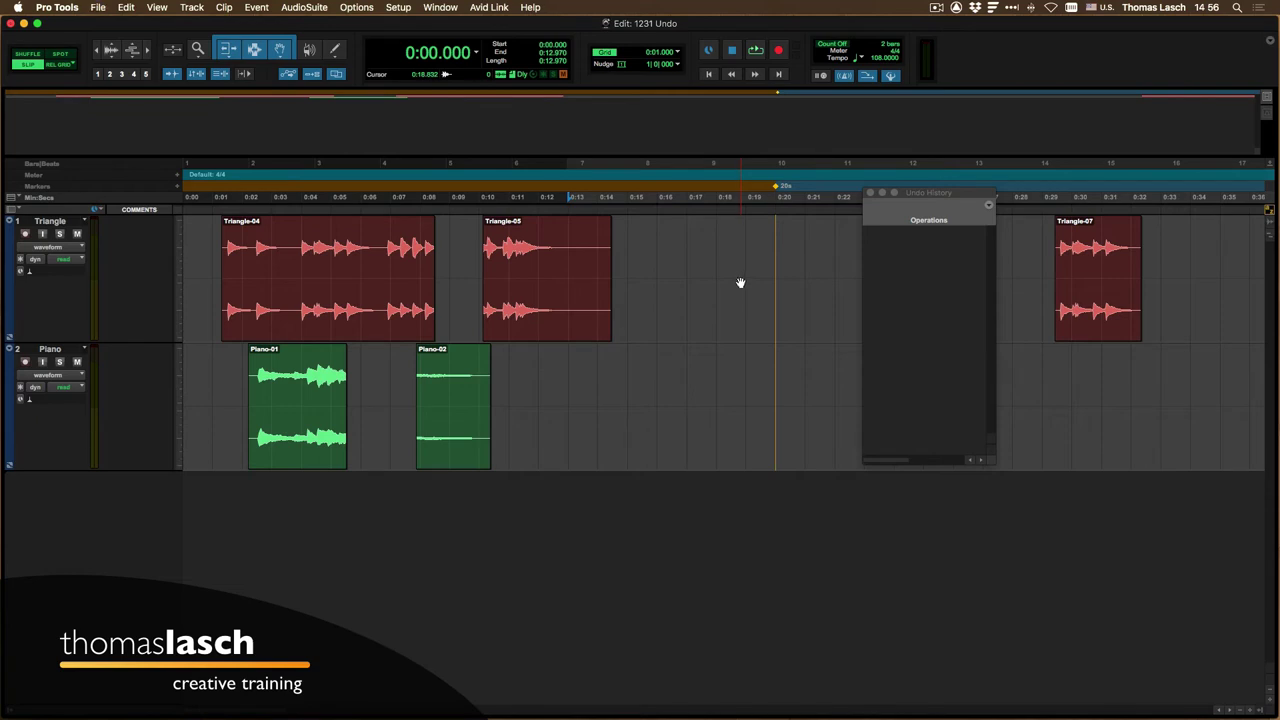
Check whether Save and Revert to Saved are available for the session.
click(99, 8)
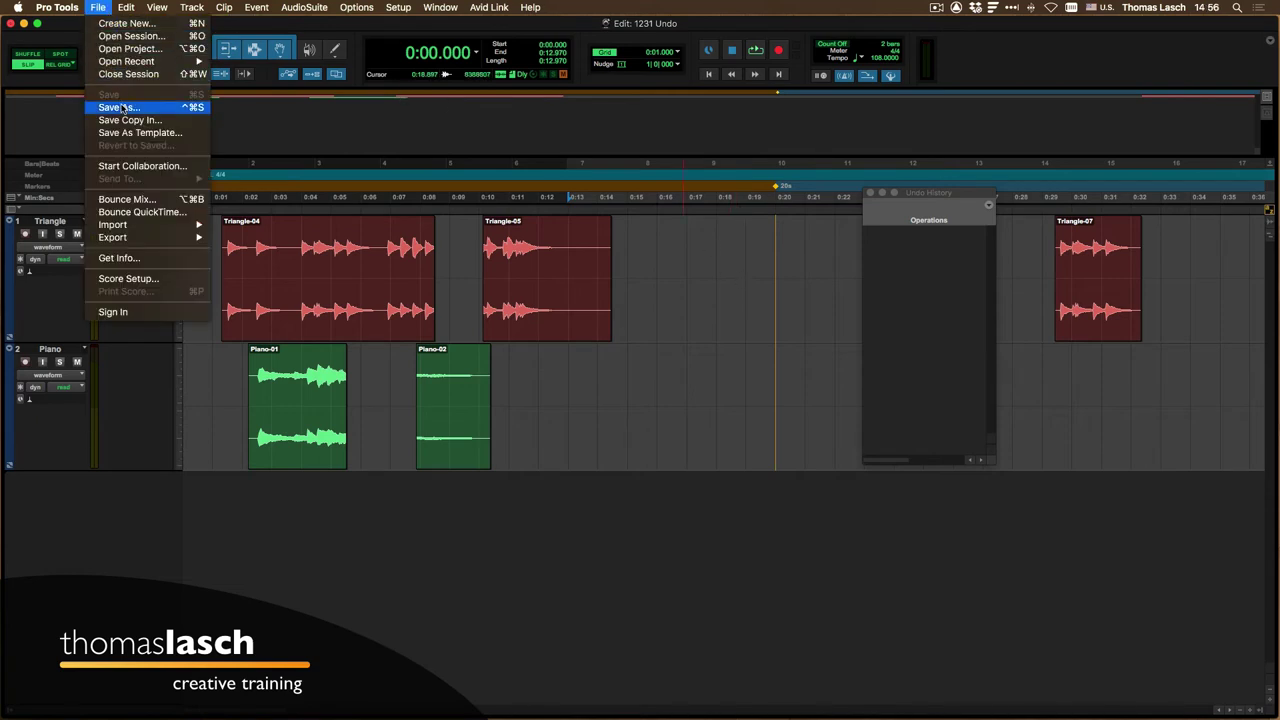
click(640, 214)
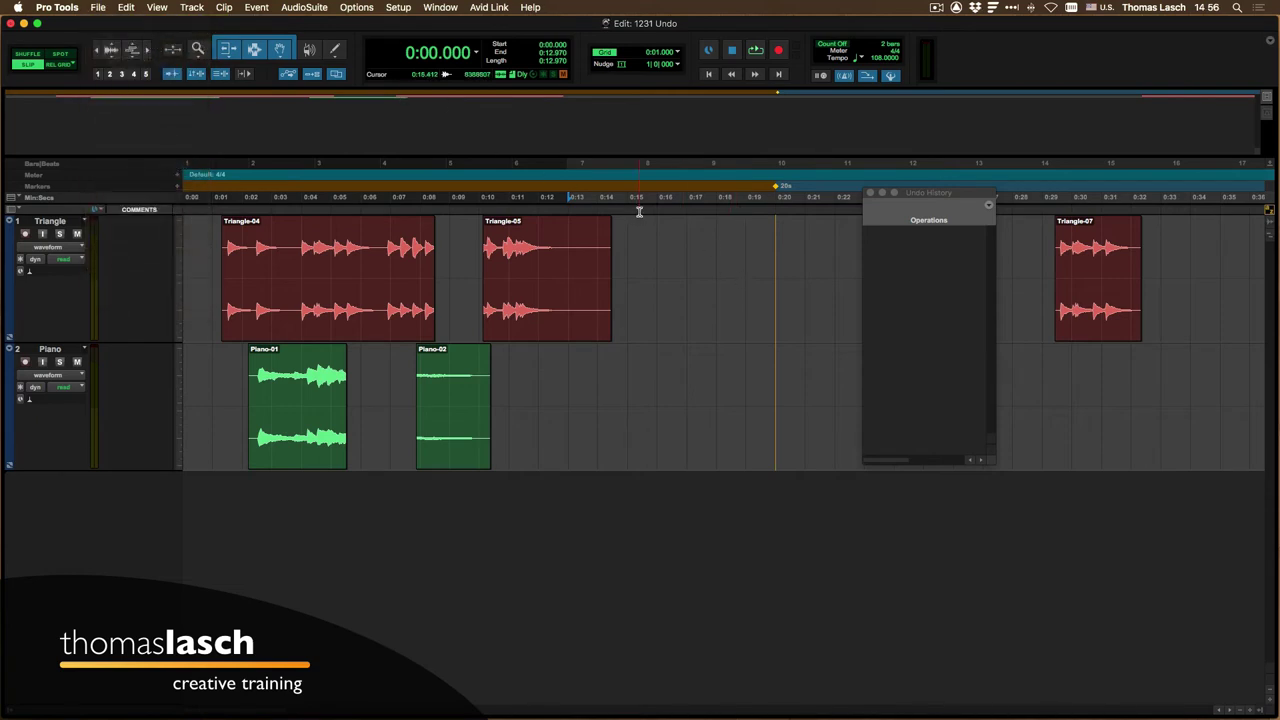
click(96, 8)
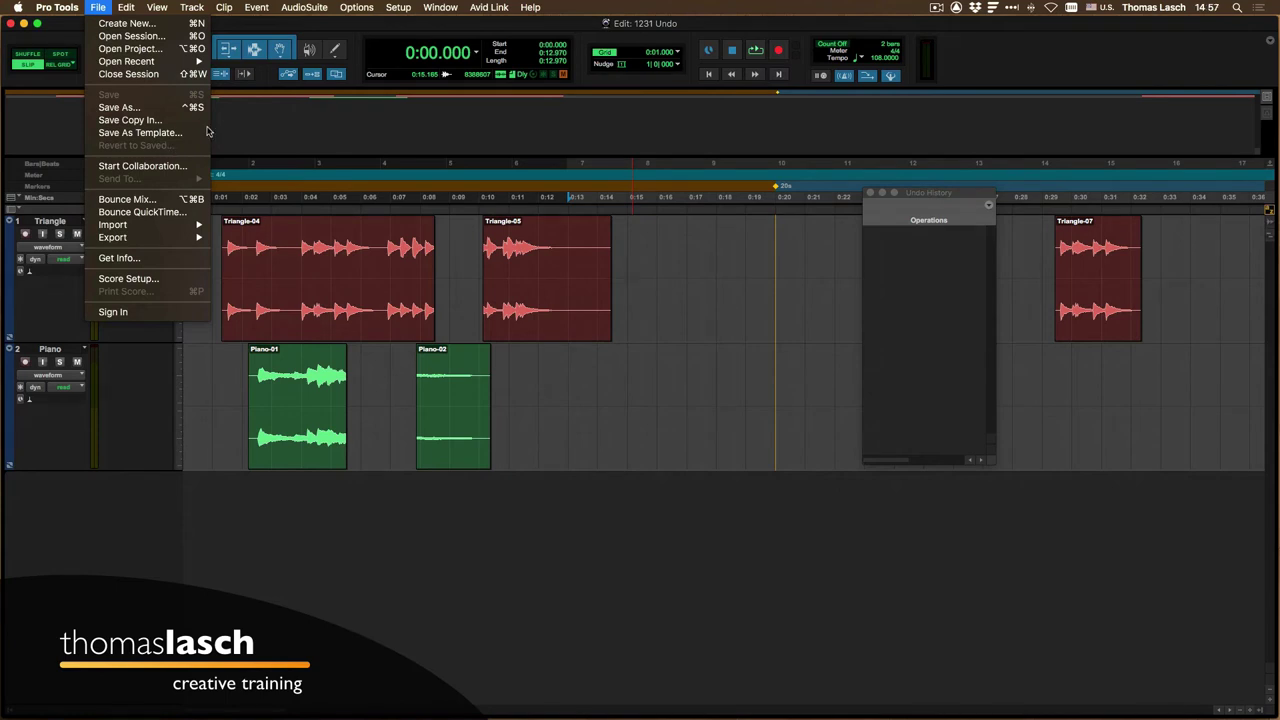
click(785, 262)
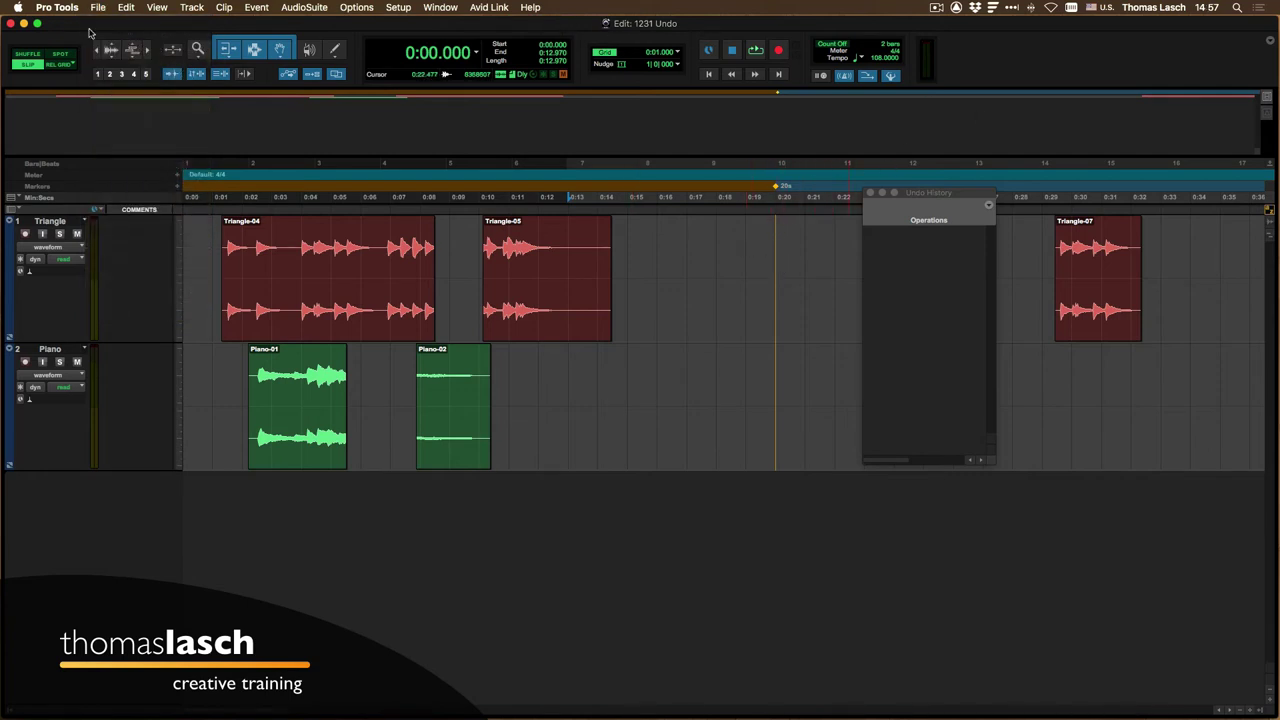
Minimize the Edit and Mix windows and close the Undo History window.
click(25, 23)
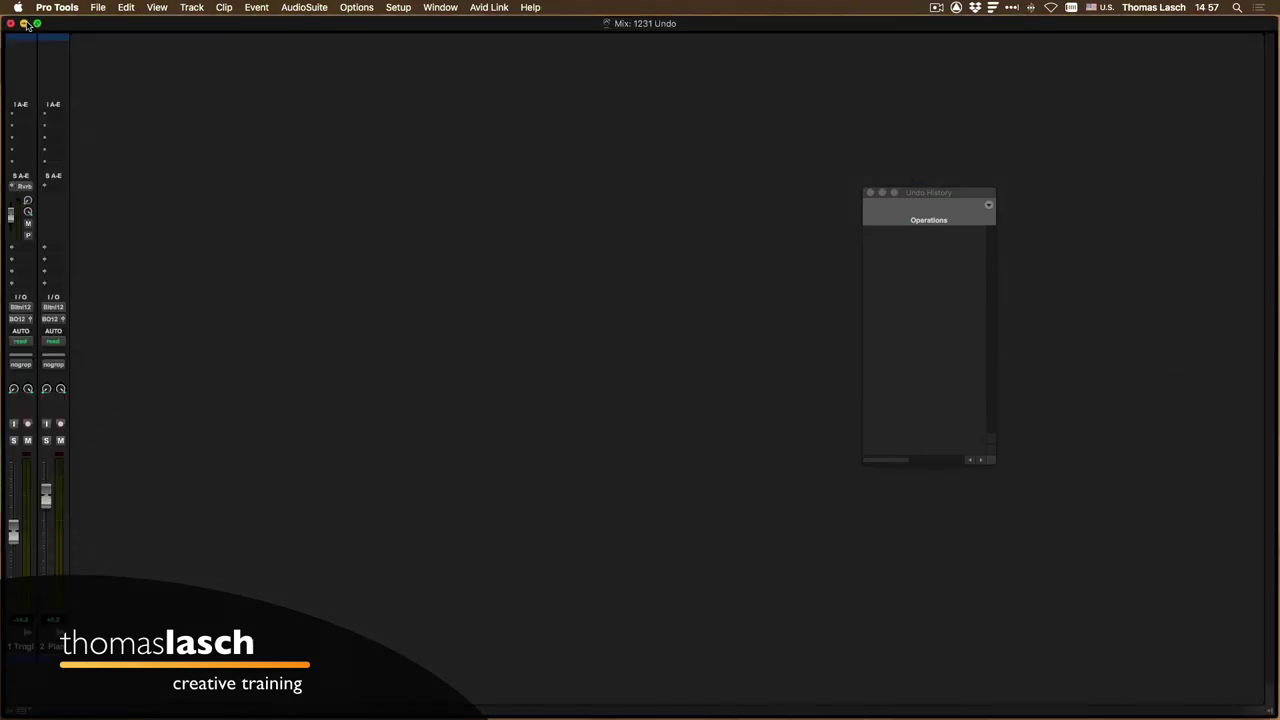
click(25, 23)
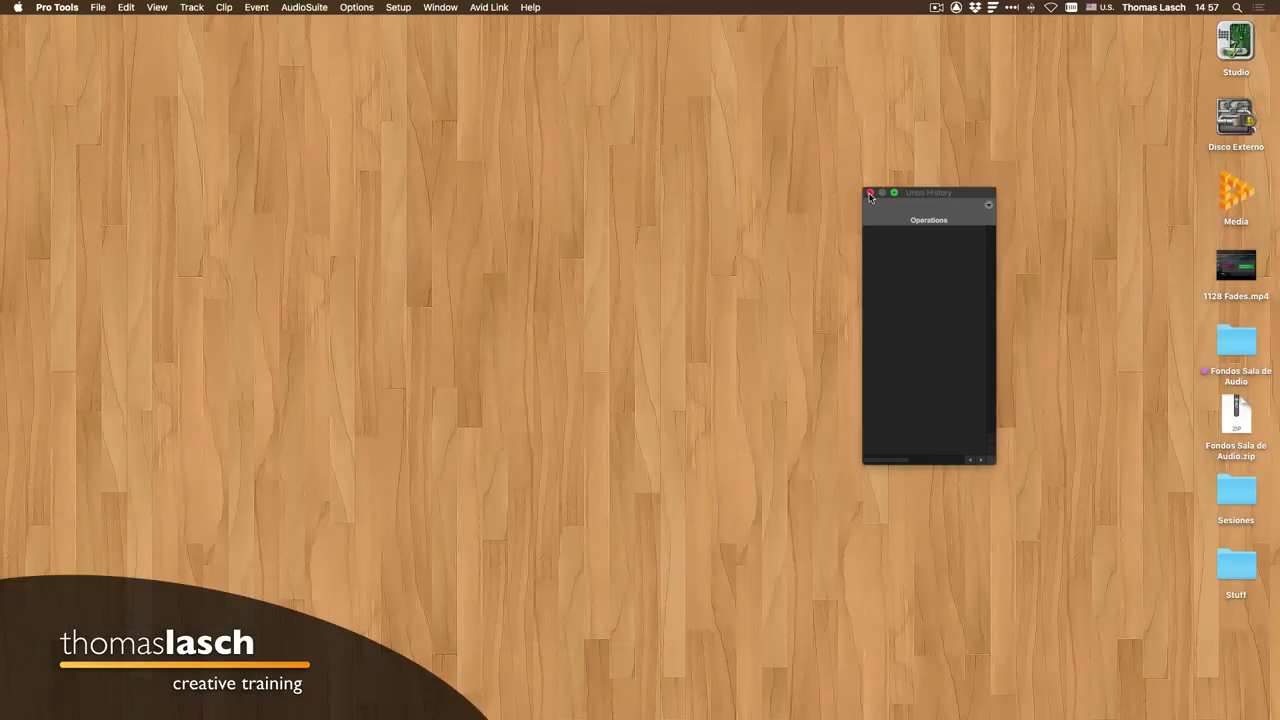
click(869, 193)
Switch to Finder, view the contents of the Sesiones folder on the desktop, and close its window.
double_click(1252, 486)
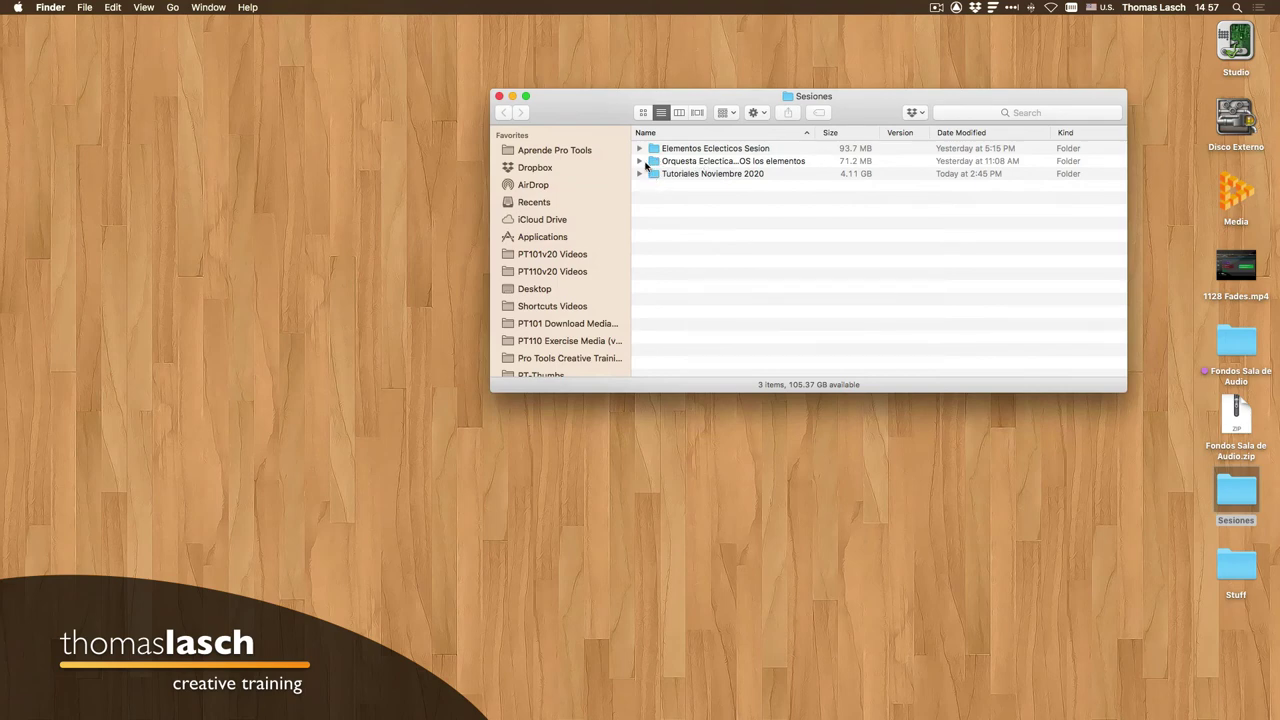
click(499, 96)
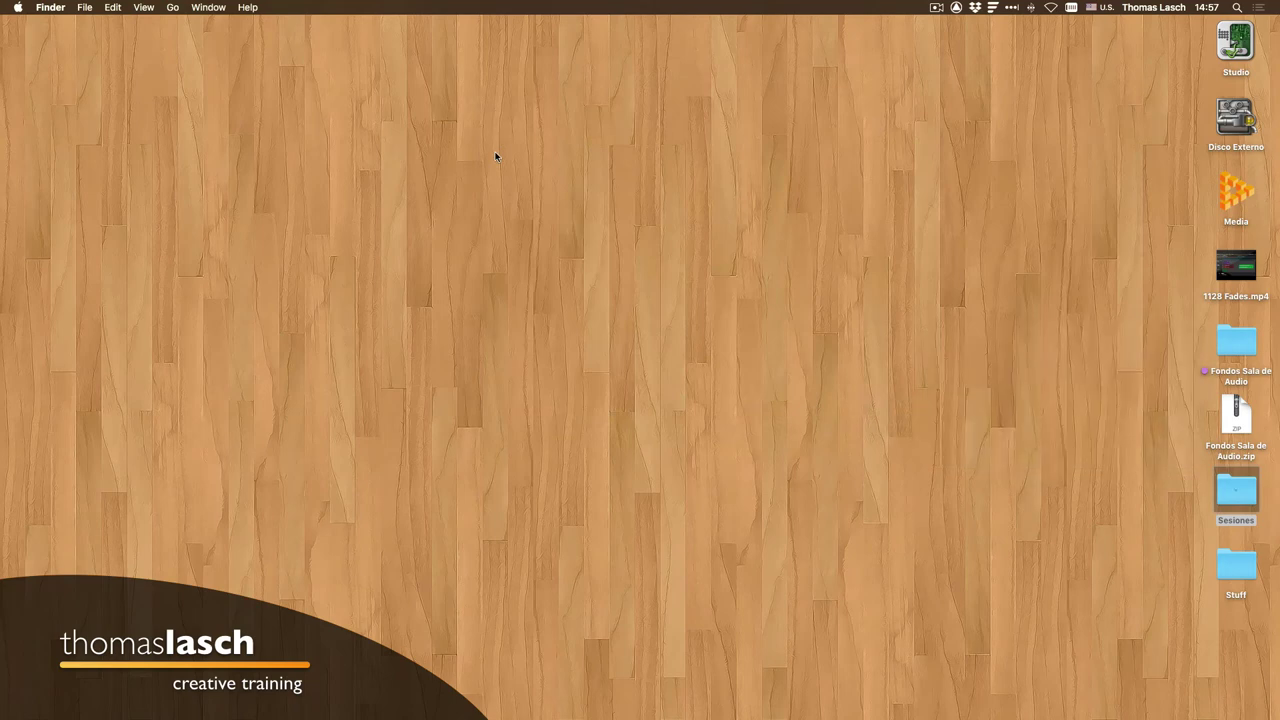
Open the Session File Backups folder of the Elementos Eclecticos Pro Tools session and sort its files by modification date, newest first.
click(1236, 45)
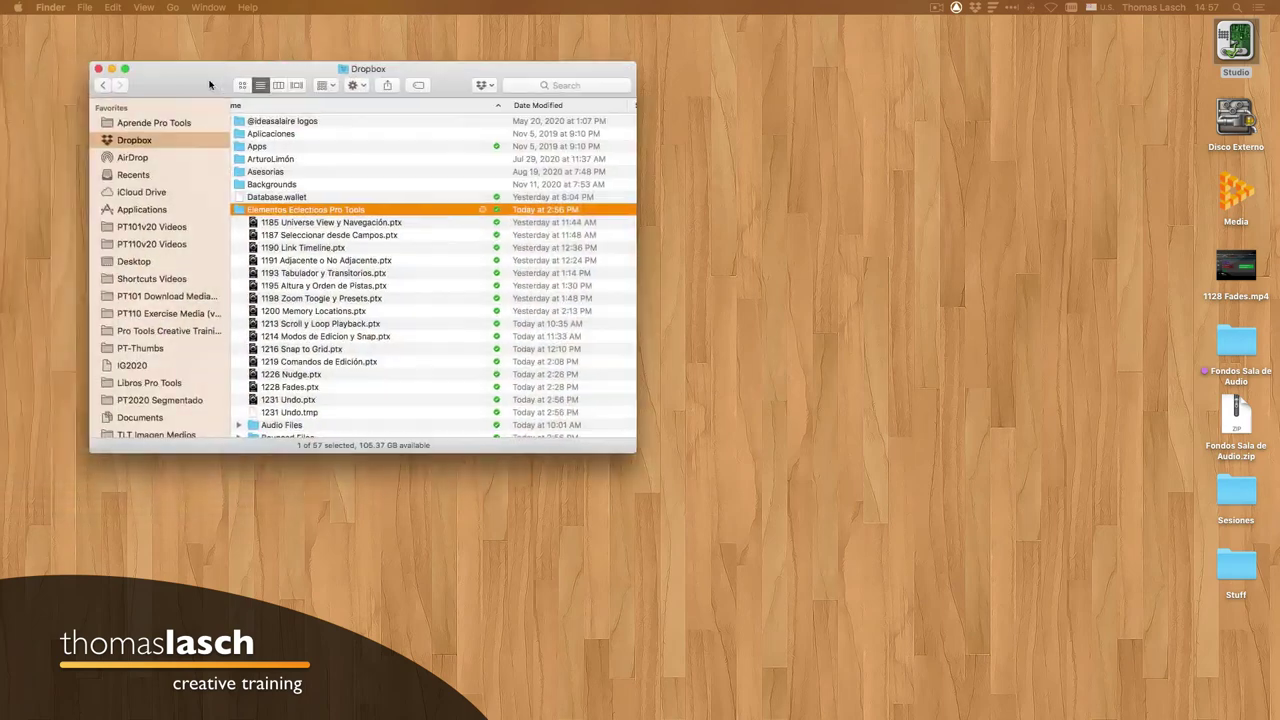
scroll(483, 258, down, 10)
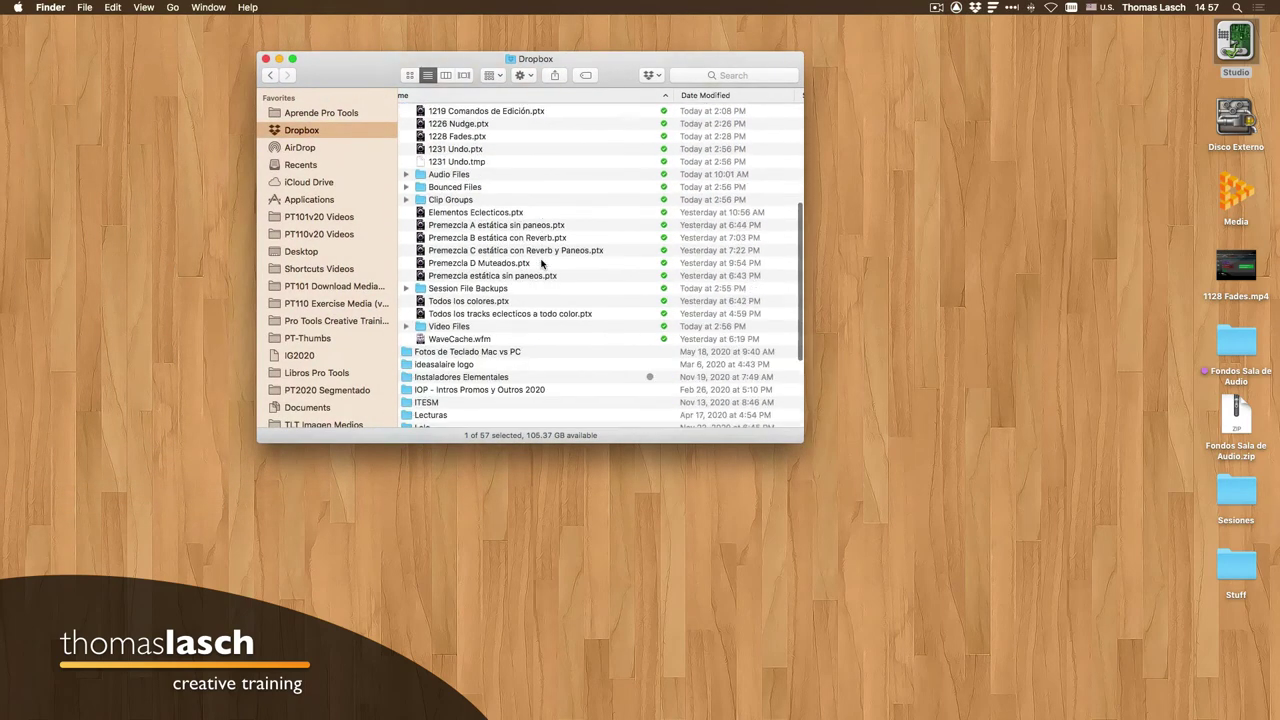
scroll(485, 256, up, 1)
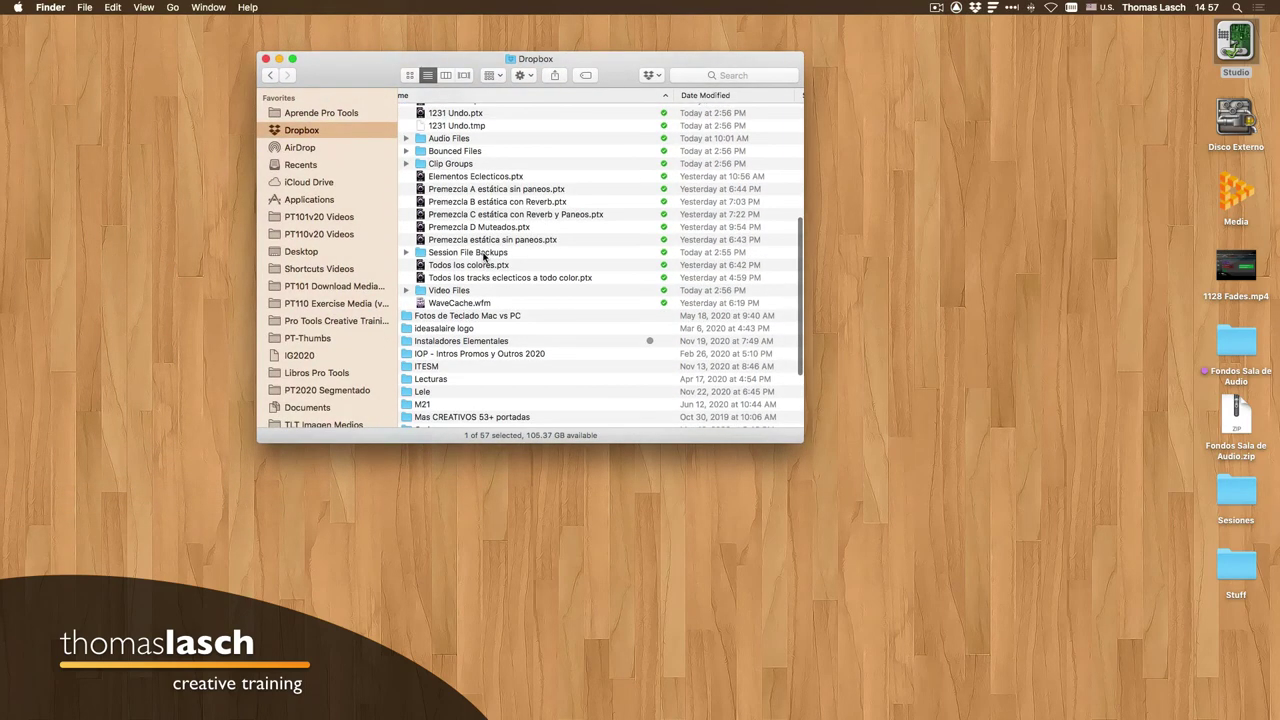
double_click(484, 251)
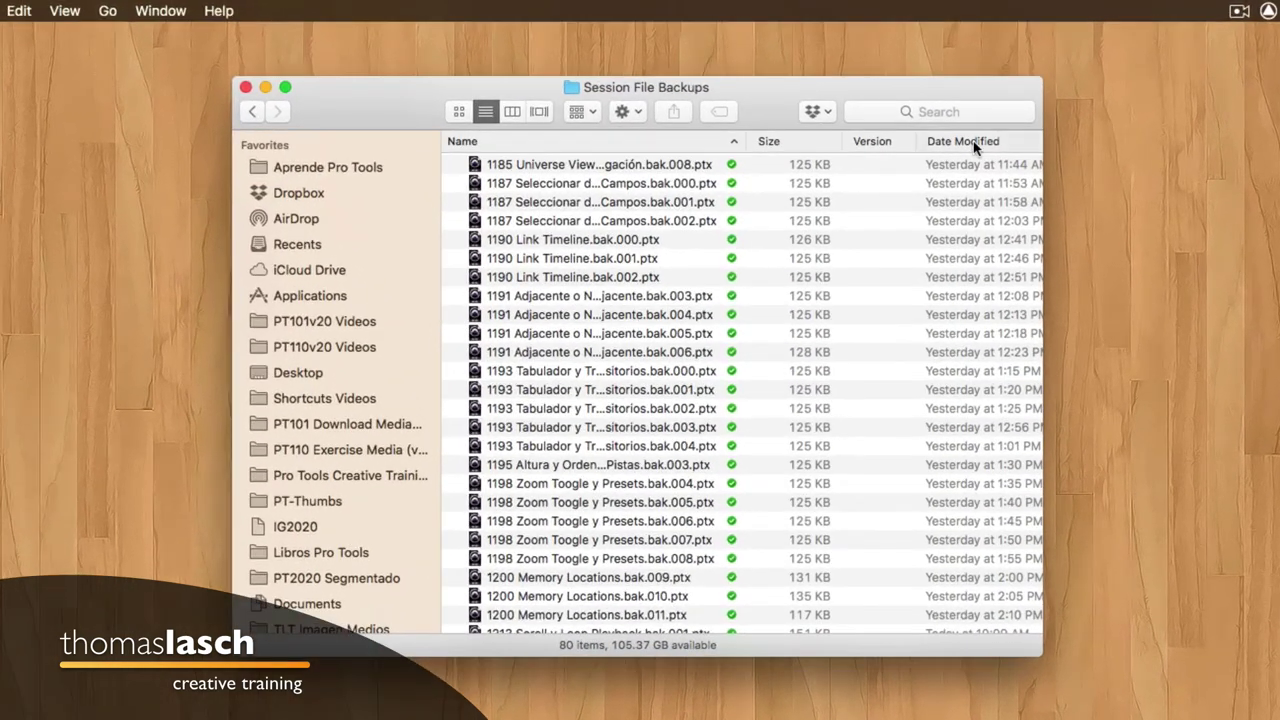
click(758, 99)
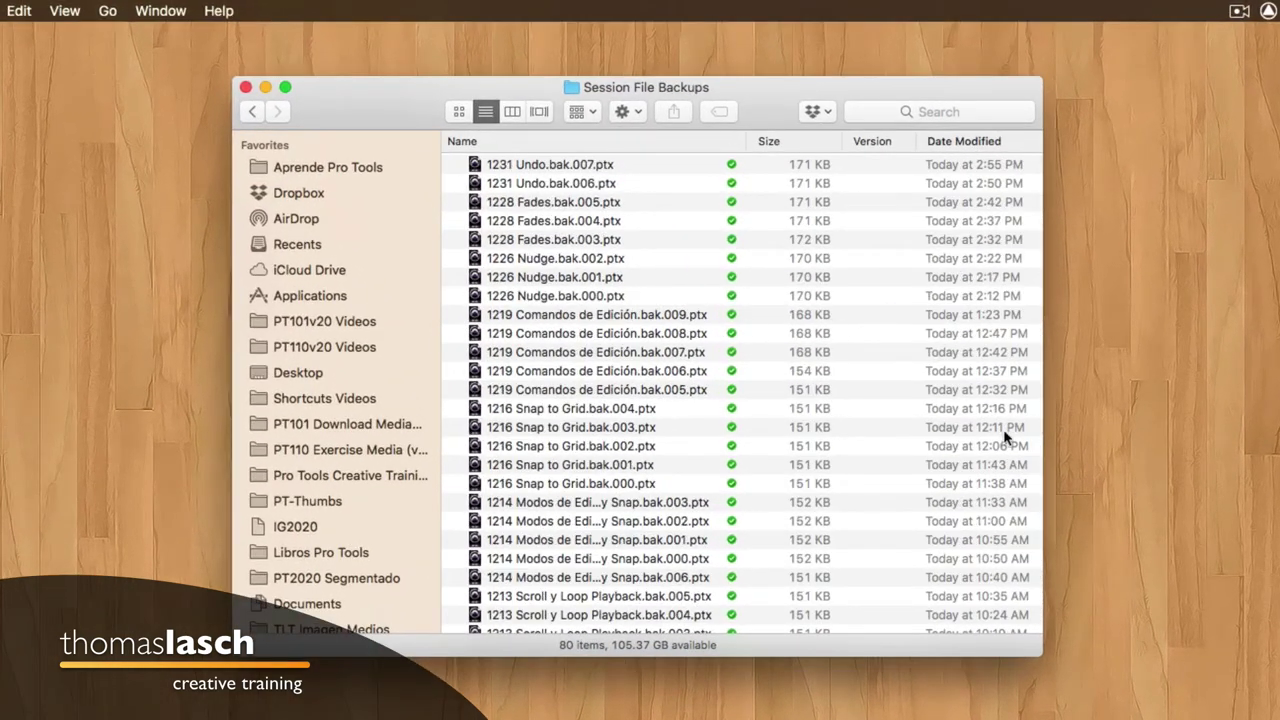
drag(1042, 394, 1268, 394)
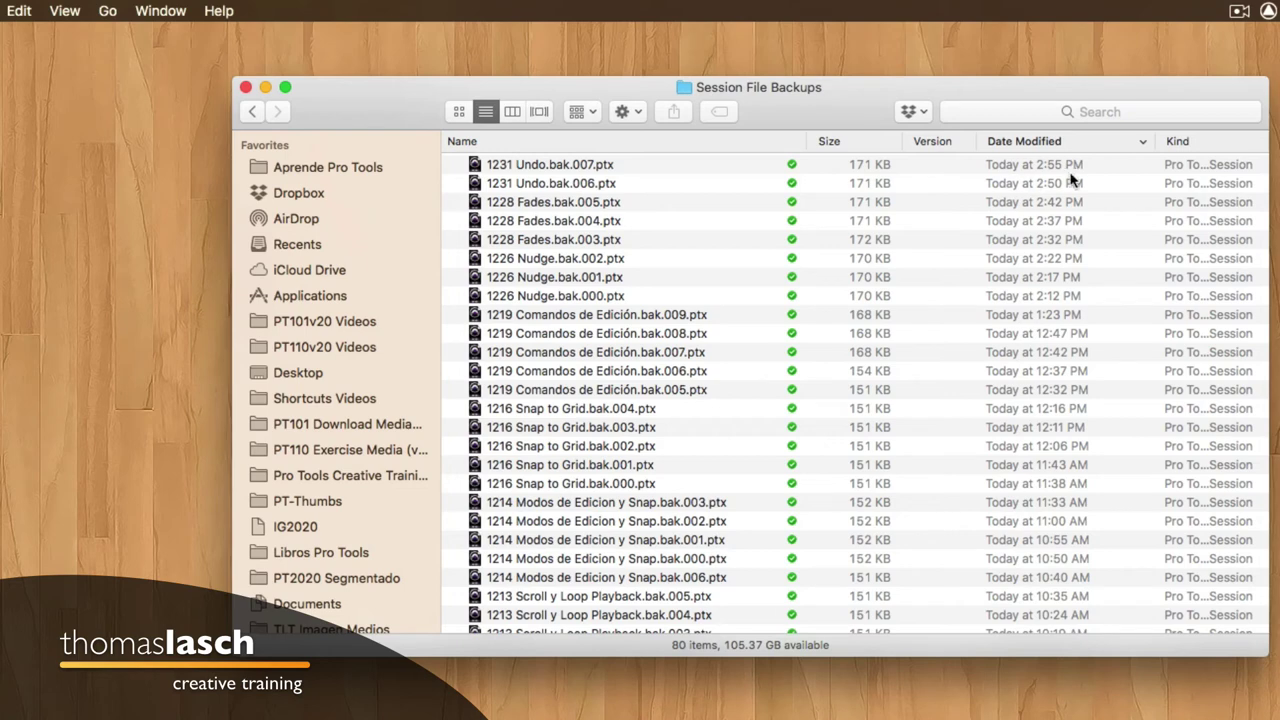
Open the session backup 1231 Undo.bak.006.ptx in Pro Tools, closing the current session.
click(570, 167)
click(539, 181)
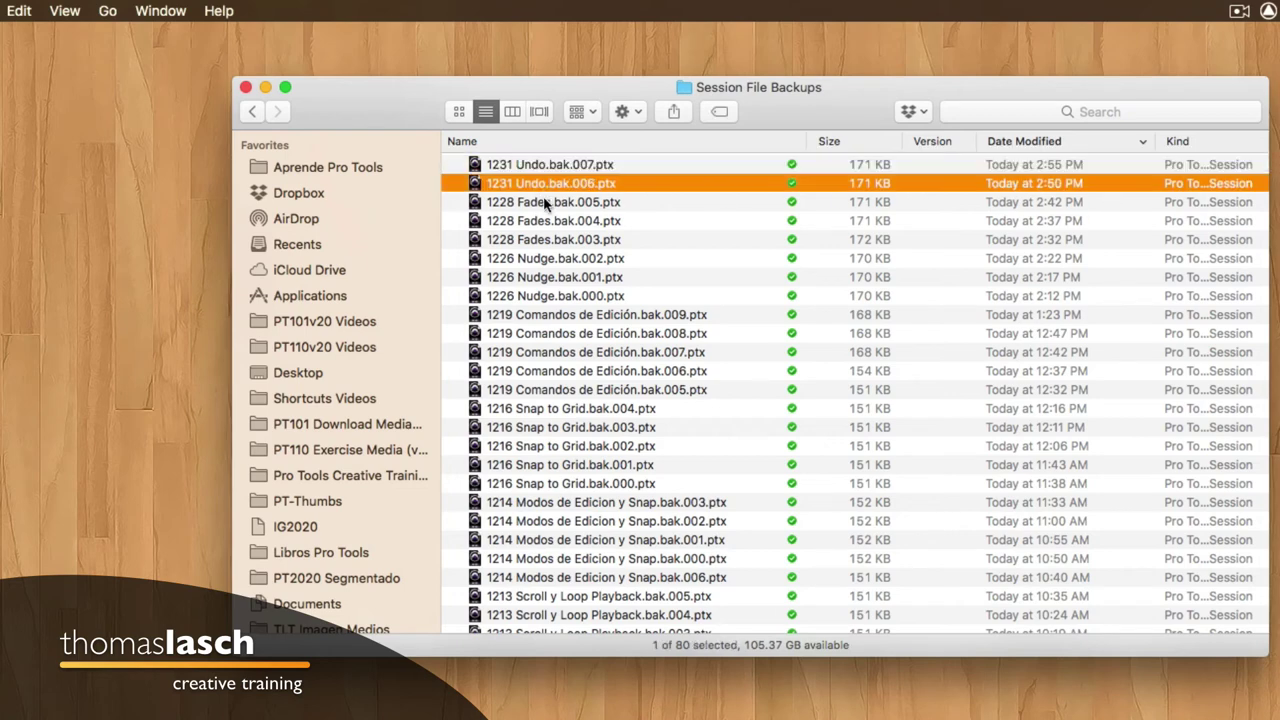
click(543, 199)
click(543, 185)
double_click(560, 185)
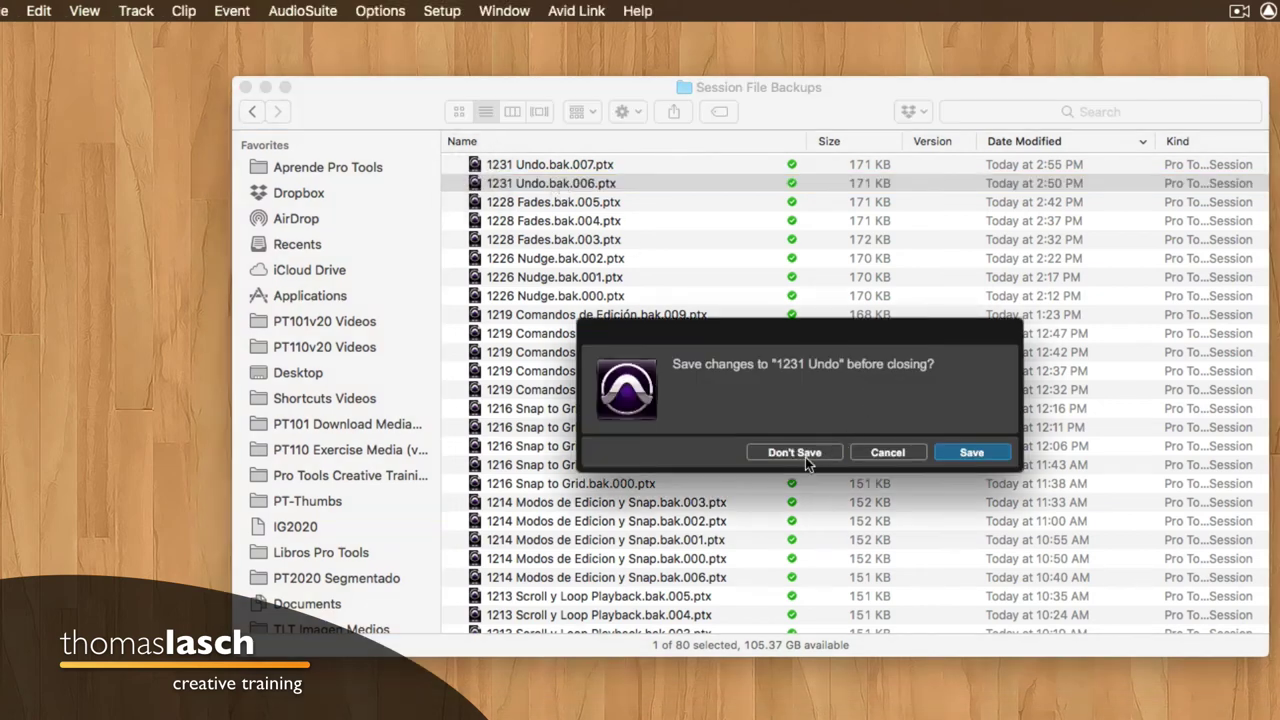
click(995, 454)
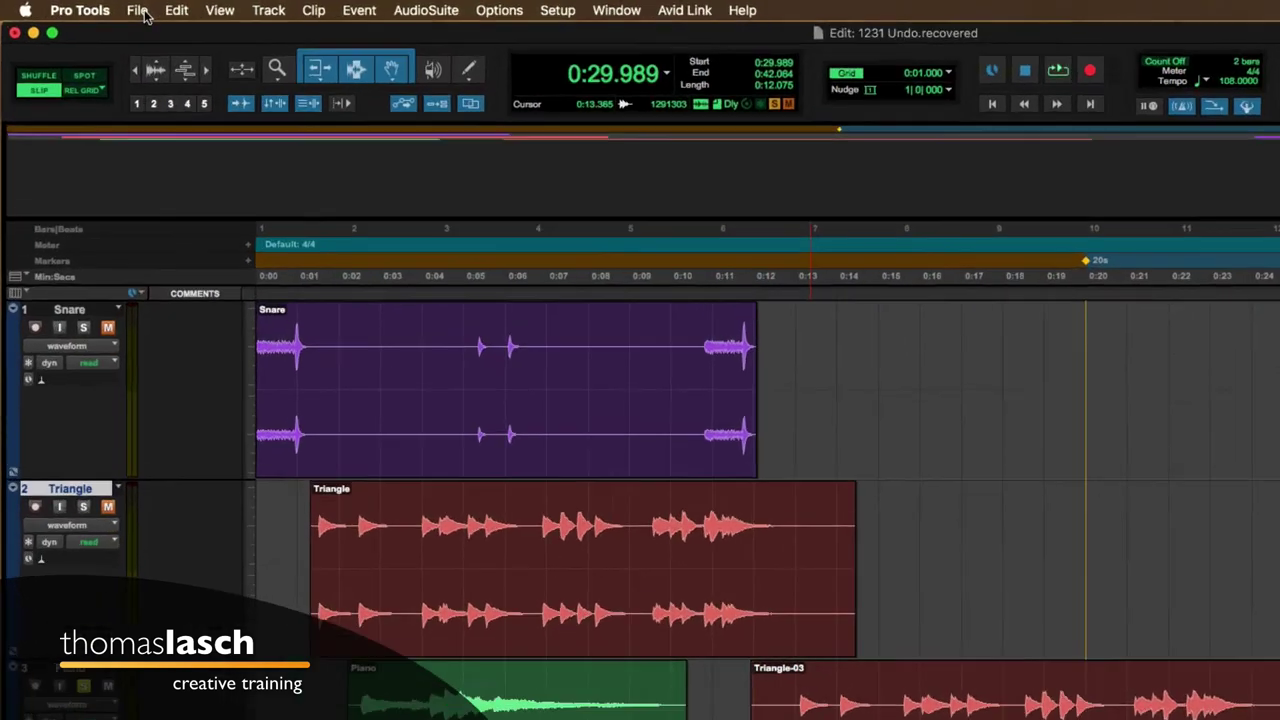
Save the recovered session under the new name "1231 Undo Correcta Recuperada" in the session folder.
click(98, 7)
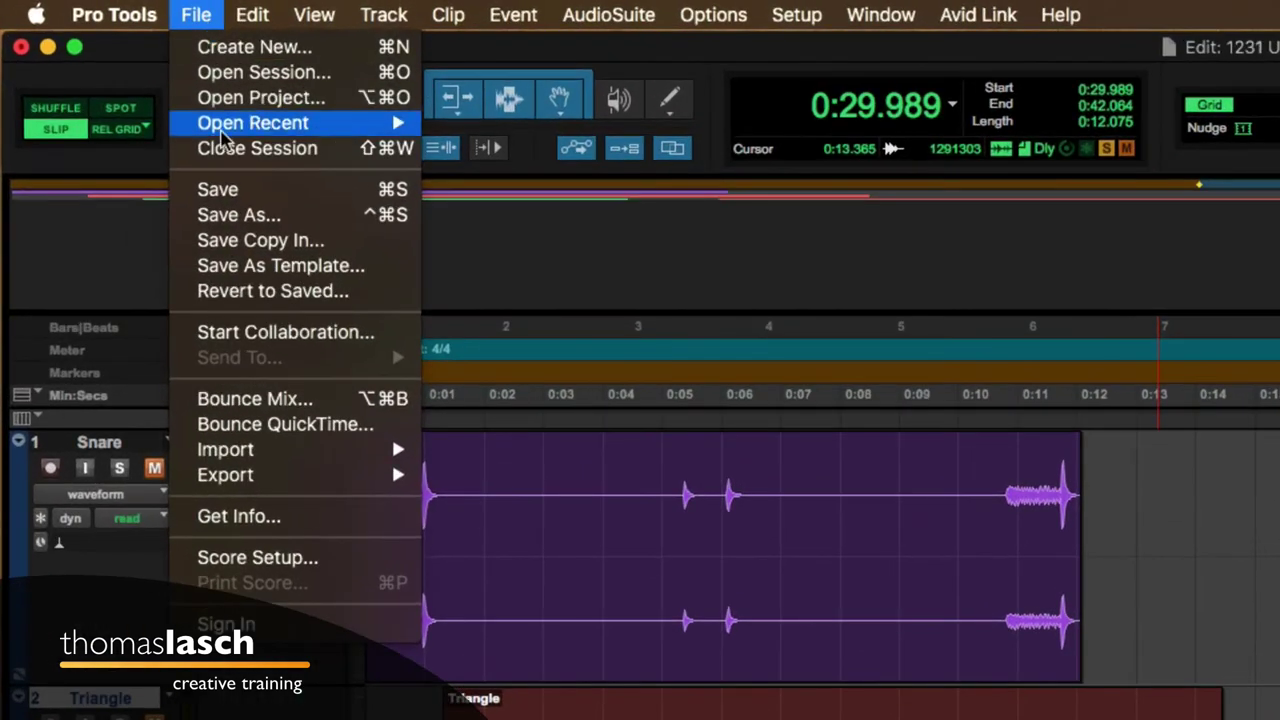
click(238, 214)
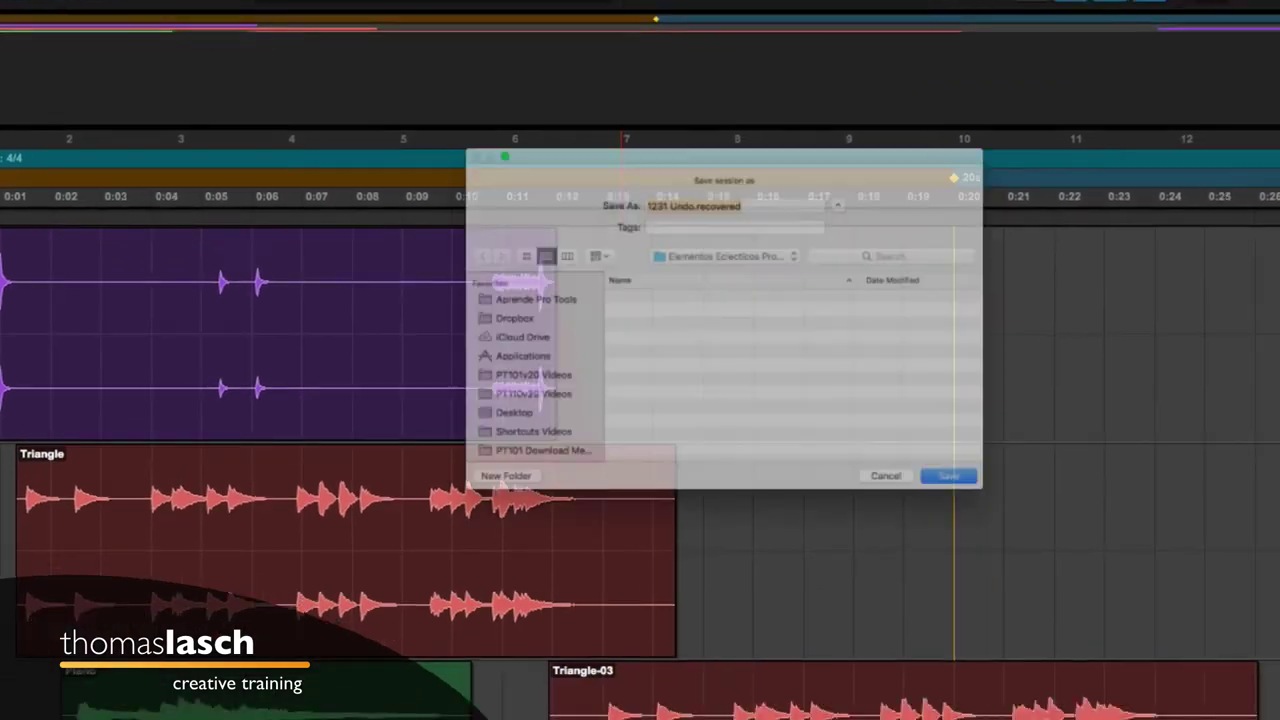
key(Right)
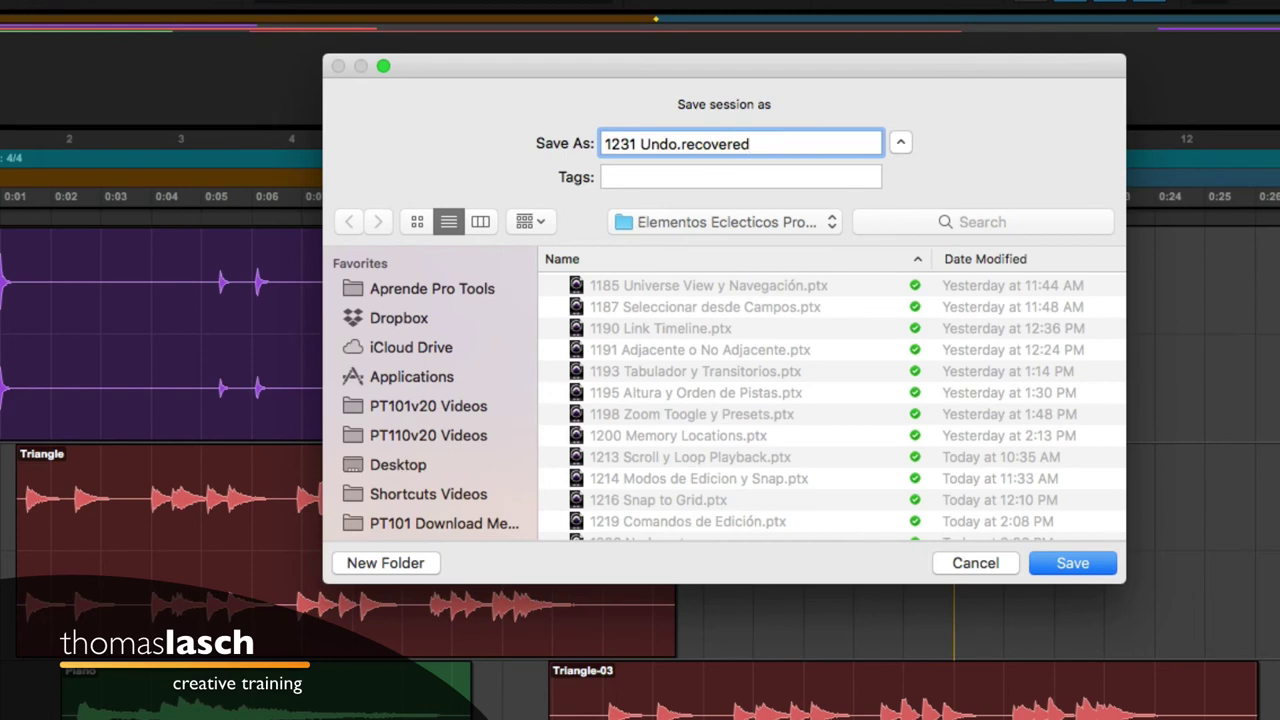
key(BackSpace)
key(BackSpace)
key(BackSpace)
key(BackSpace)
key(BackSpace)
key(BackSpace)
key(BackSpace)
key(BackSpace)
key(BackSpace)
key(BackSpace)
text(Correcta Recuper)
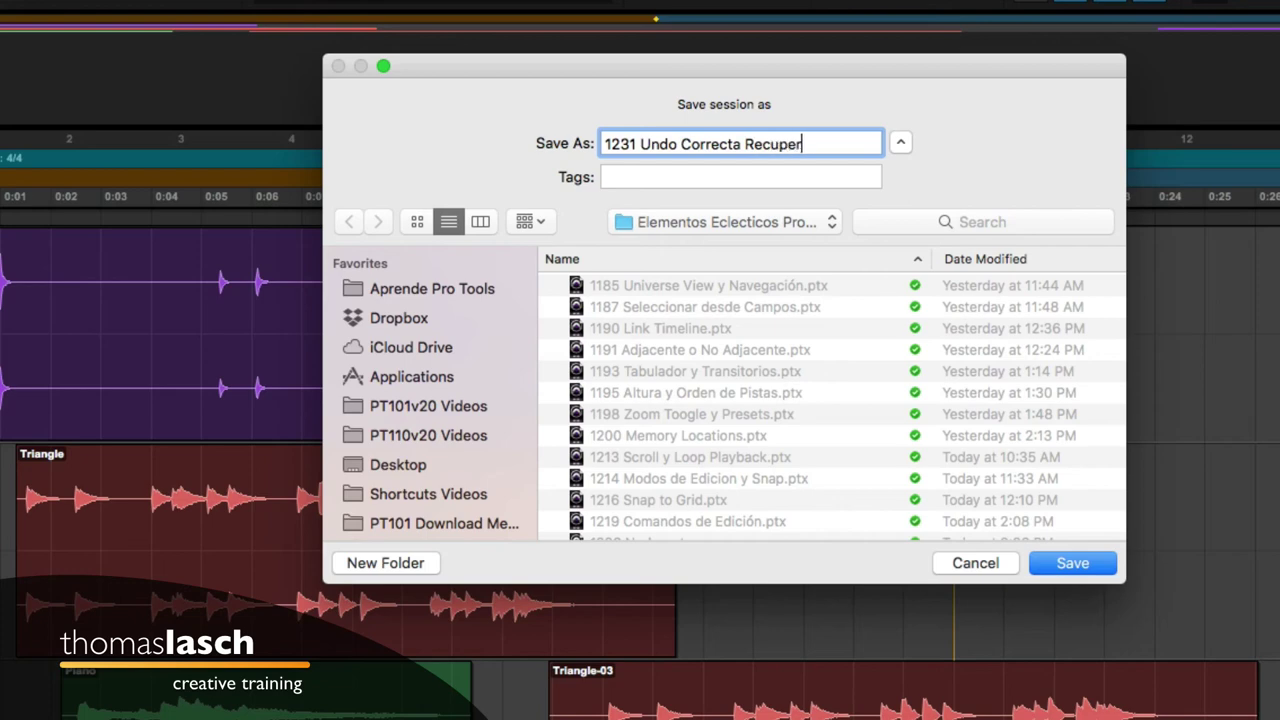
text(ada)
key(Return)
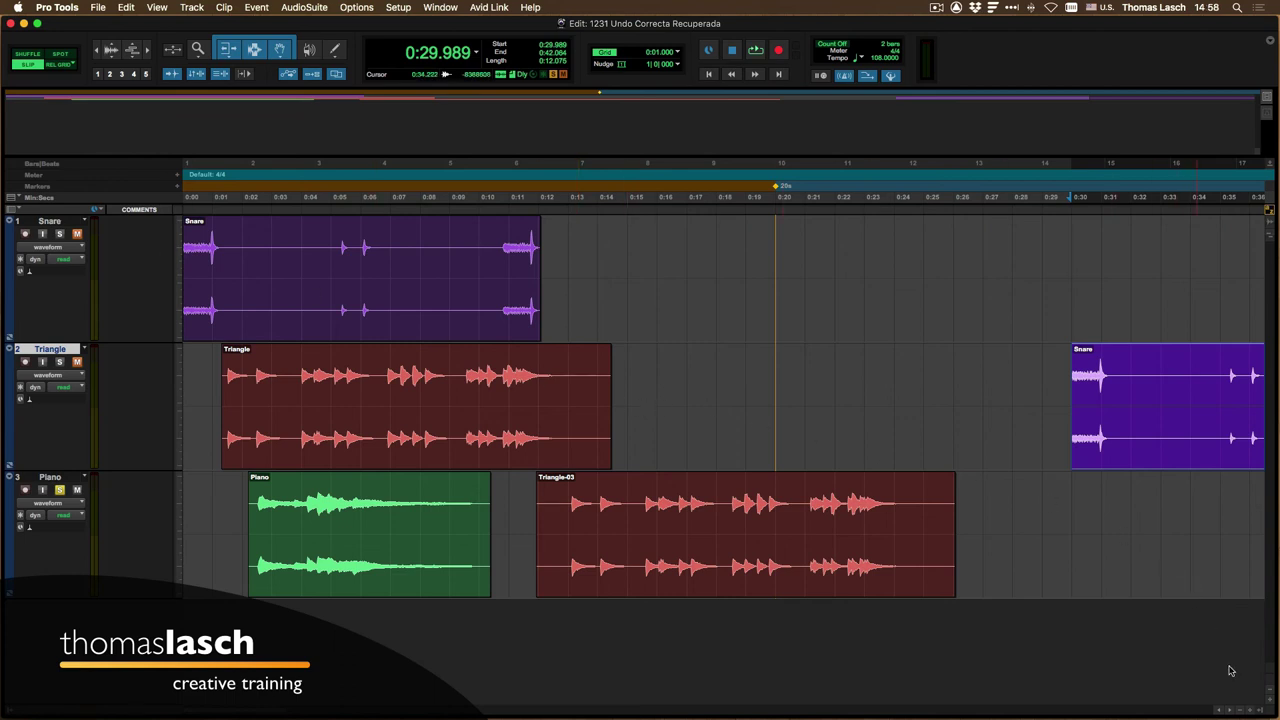
Show and widen the Clips list, and review the Clear options for clip 09 (Stereo) without removing it.
click(1261, 710)
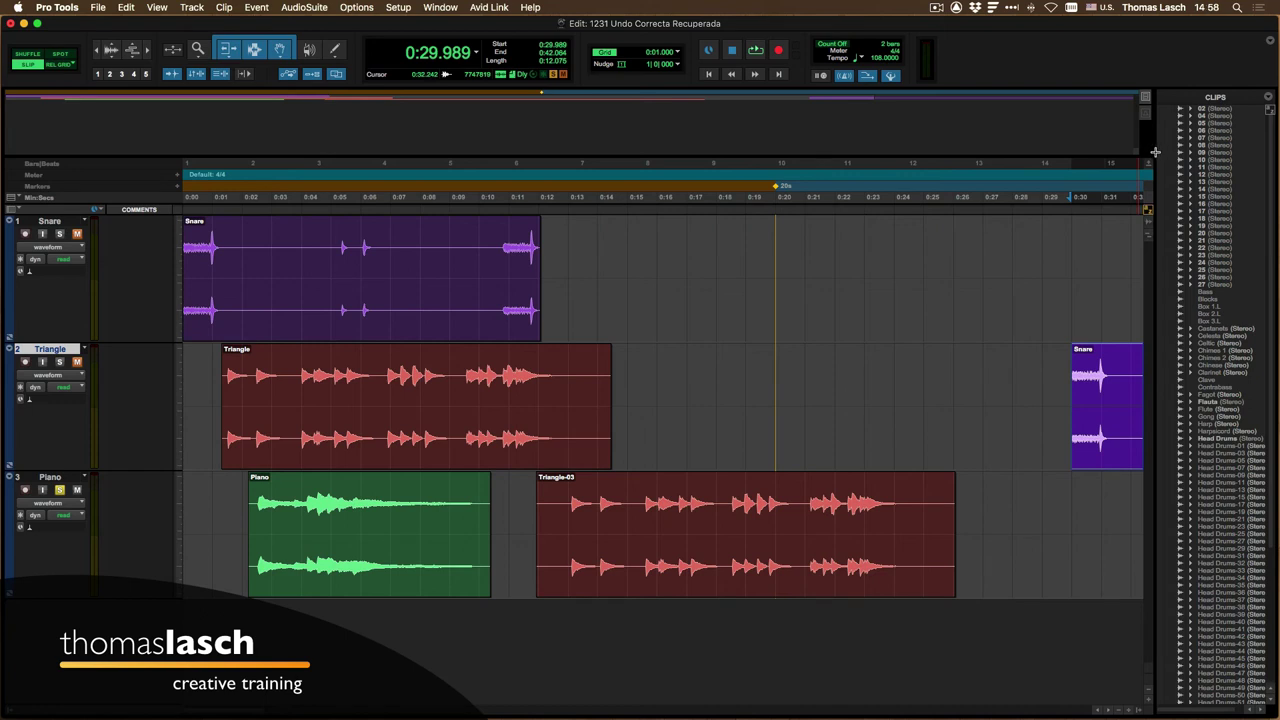
drag(1154, 149, 978, 150)
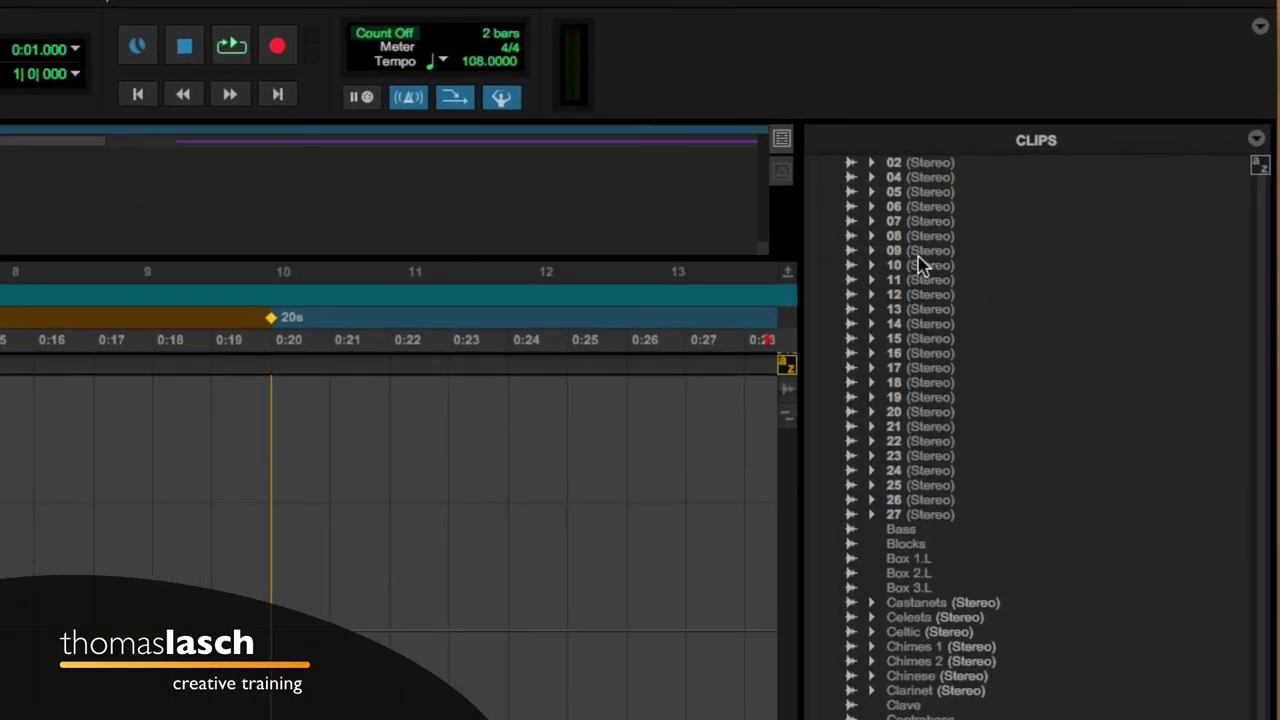
click(1050, 152)
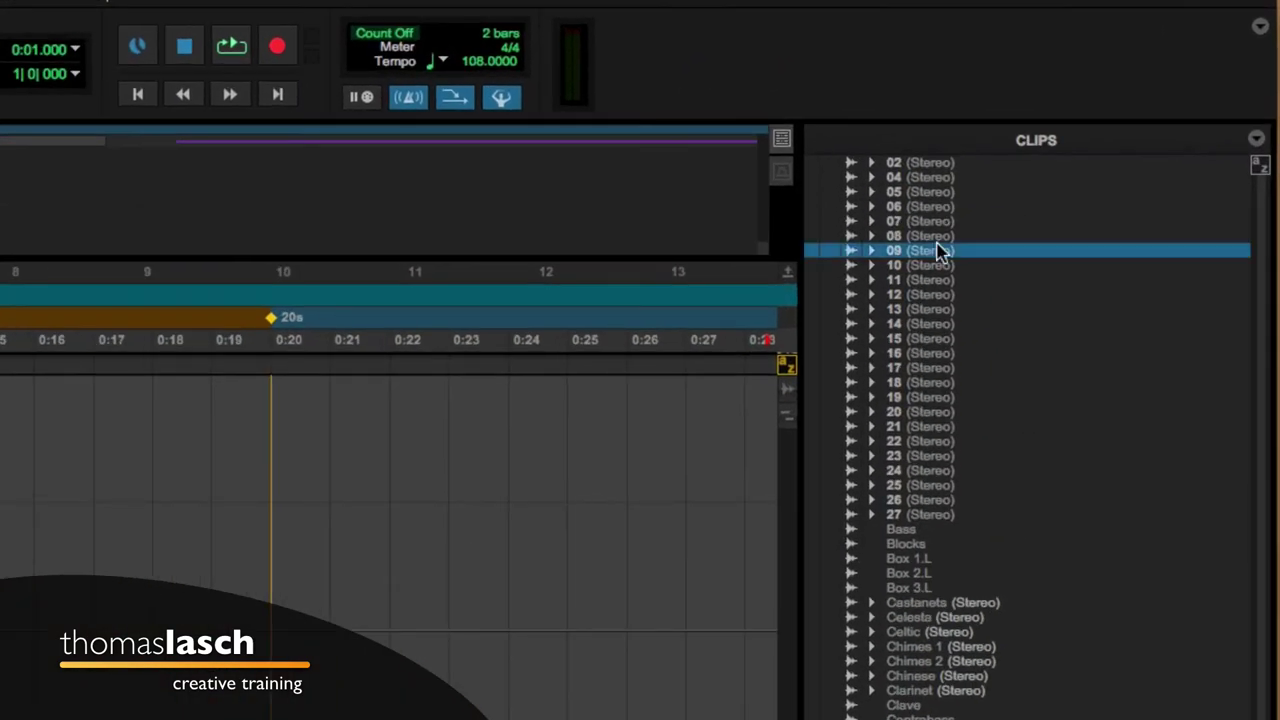
click(1255, 139)
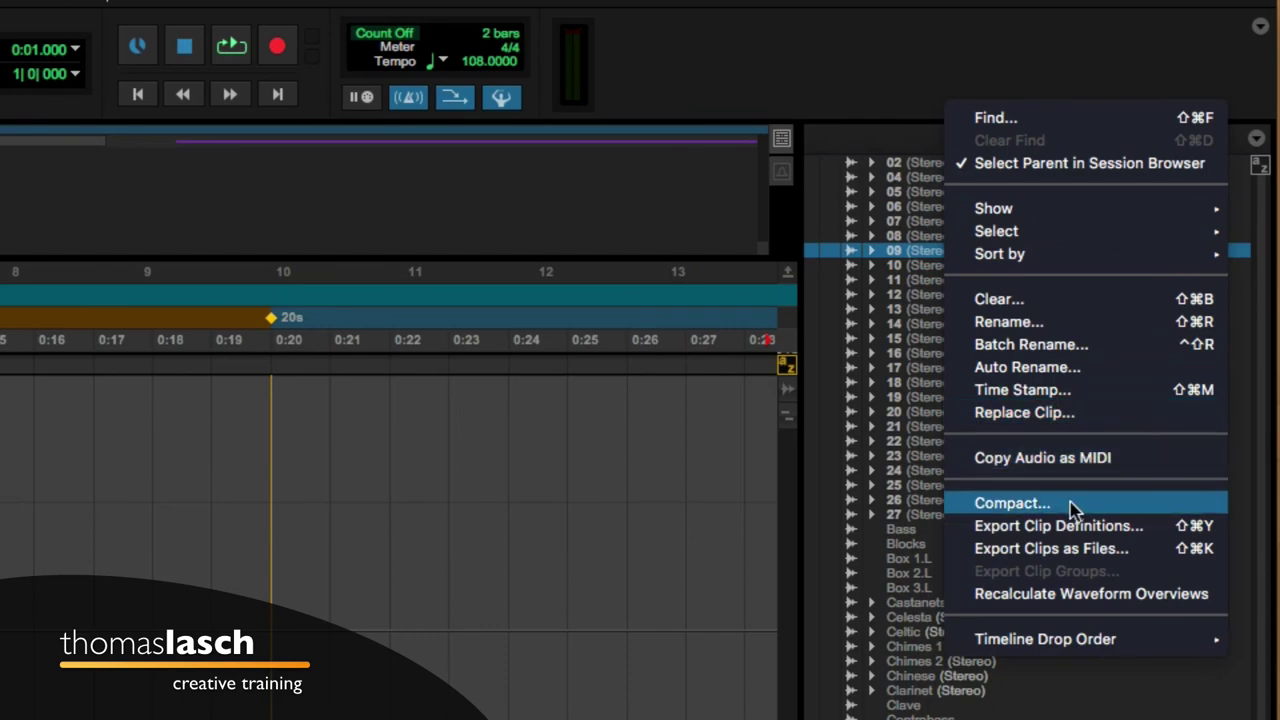
click(1063, 300)
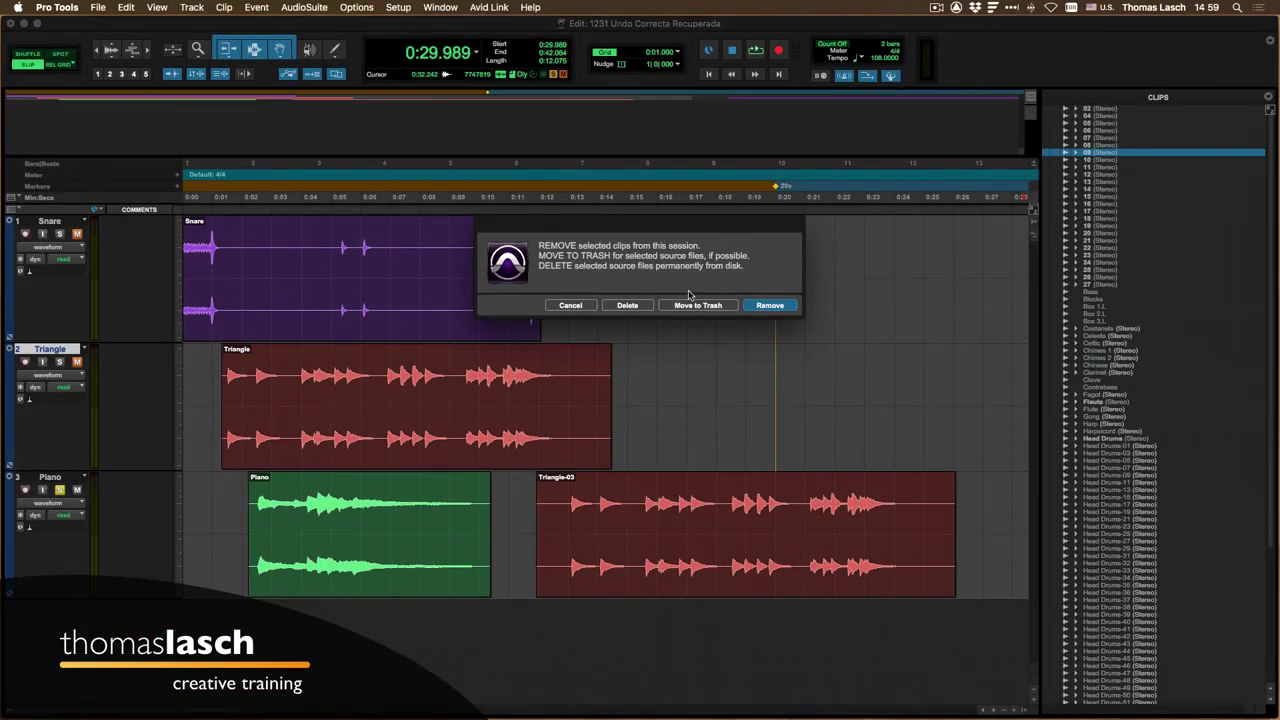
click(586, 308)
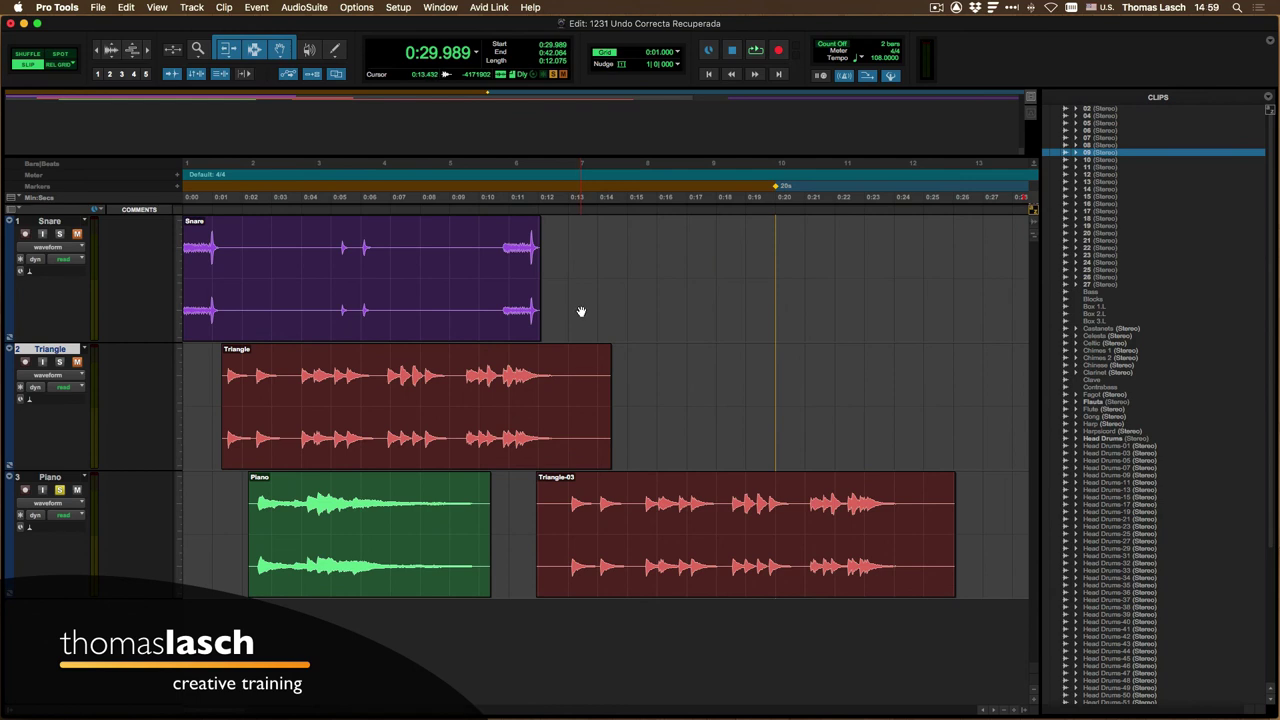
Review the available record modes in the Transport window, close that window, and hide the Clips list.
click(40, 224)
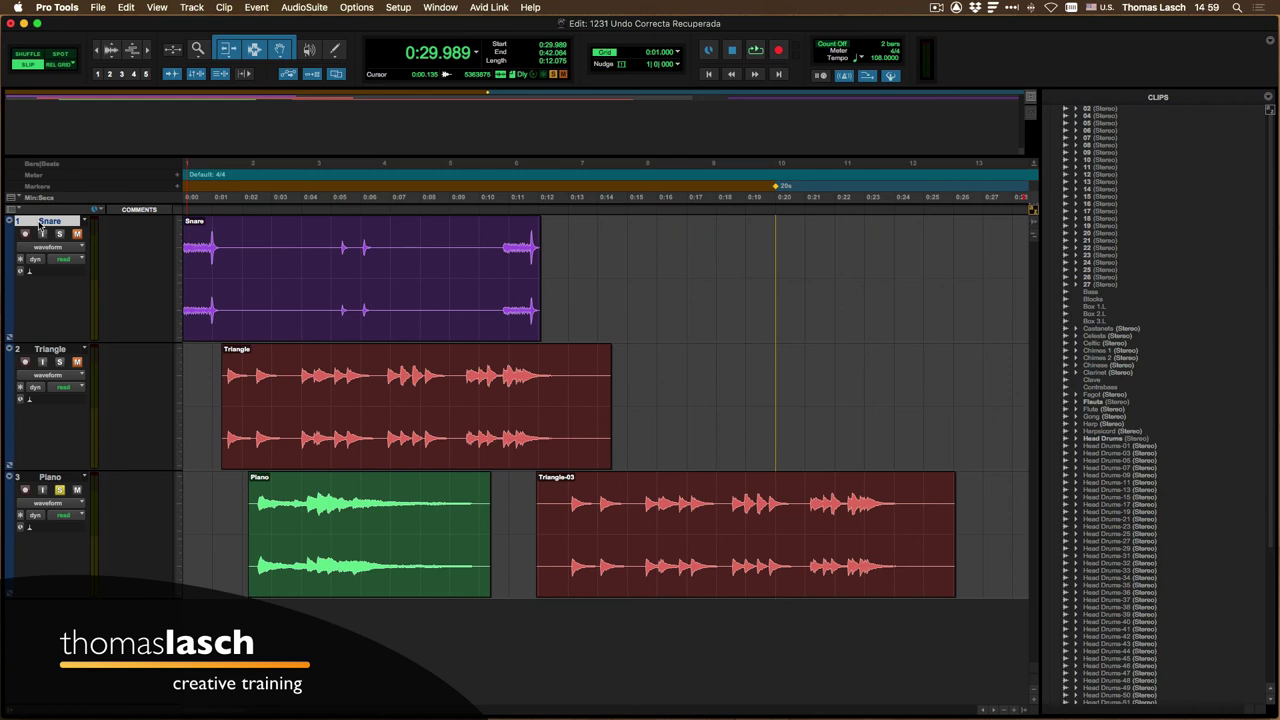
key(super+1)
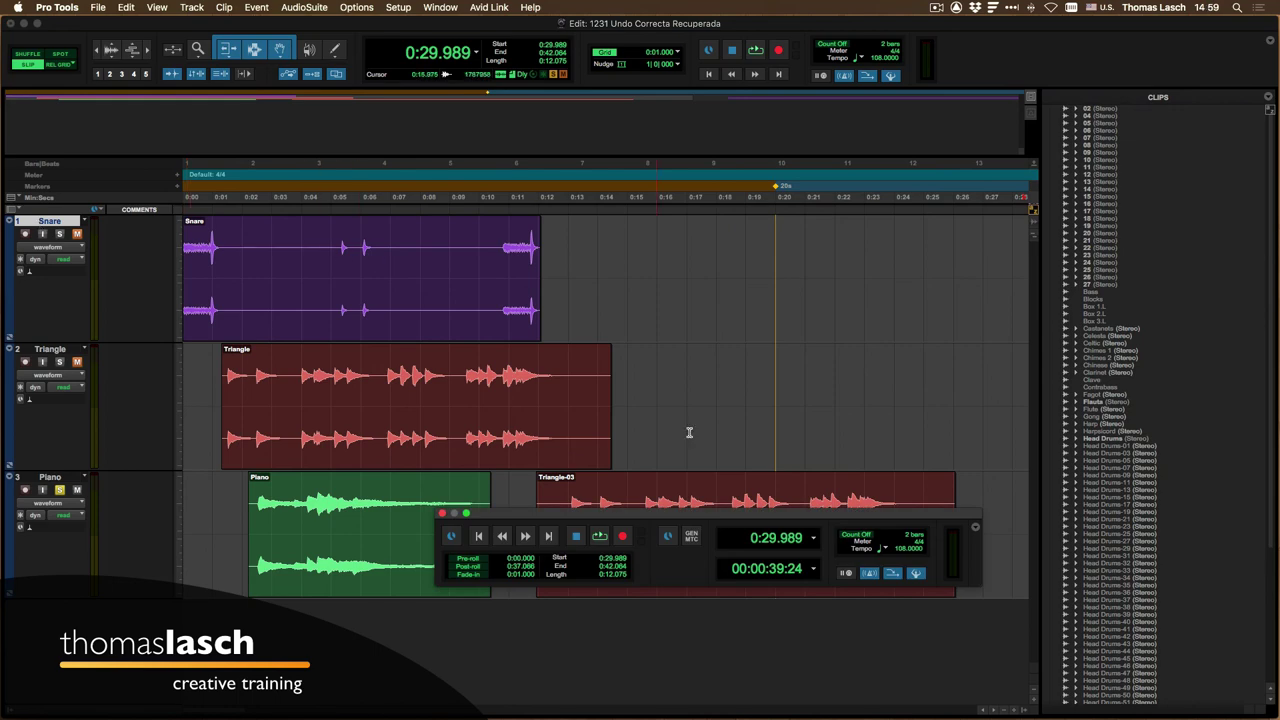
drag(722, 522, 724, 376)
right_click(626, 397)
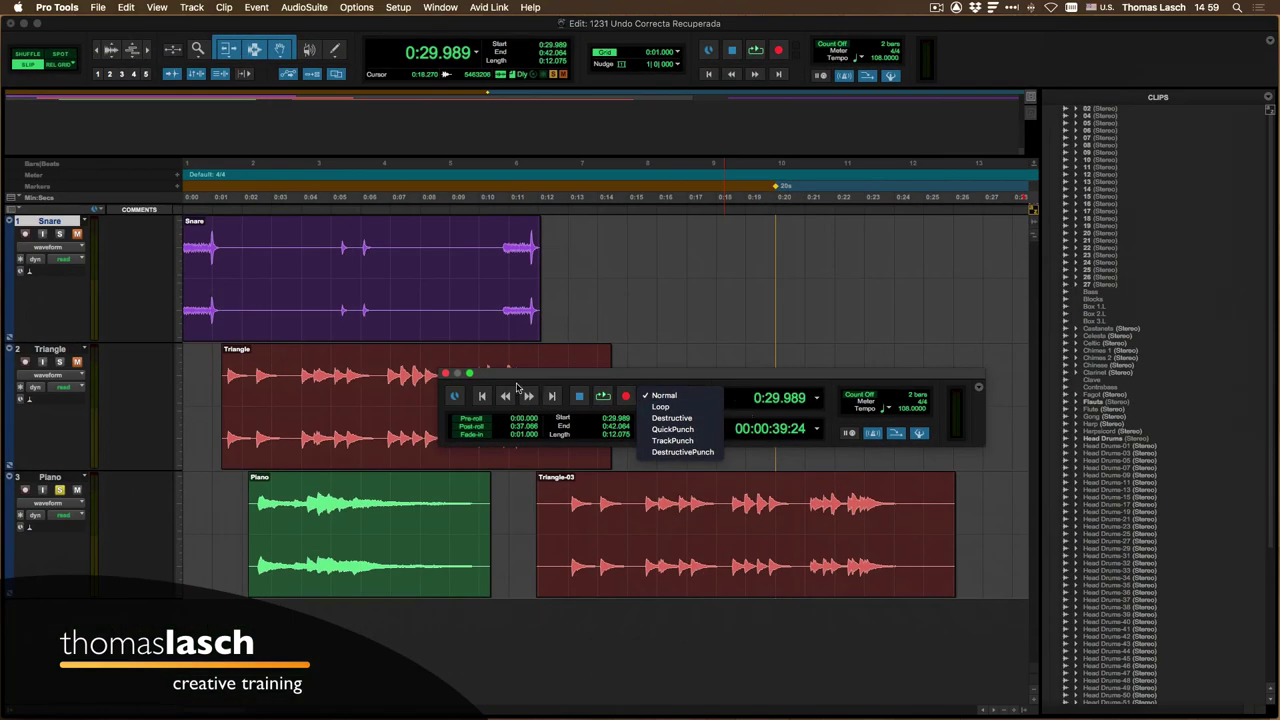
click(446, 375)
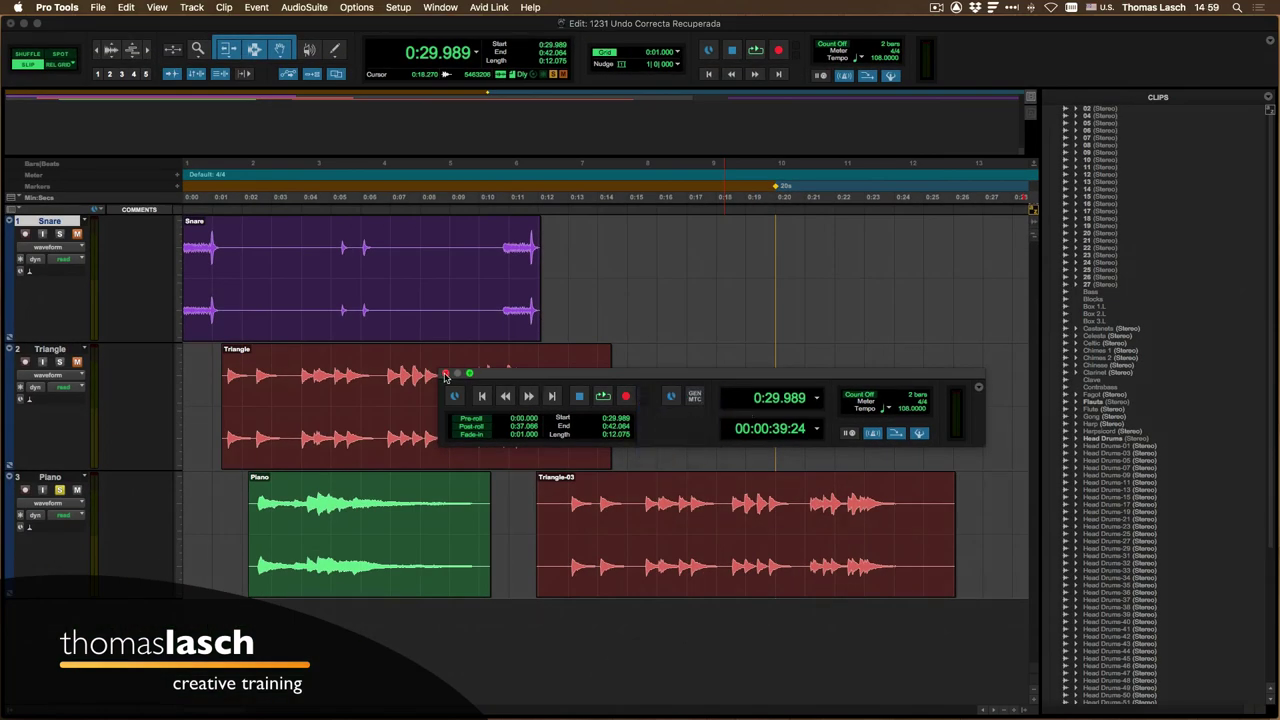
click(446, 375)
click(454, 375)
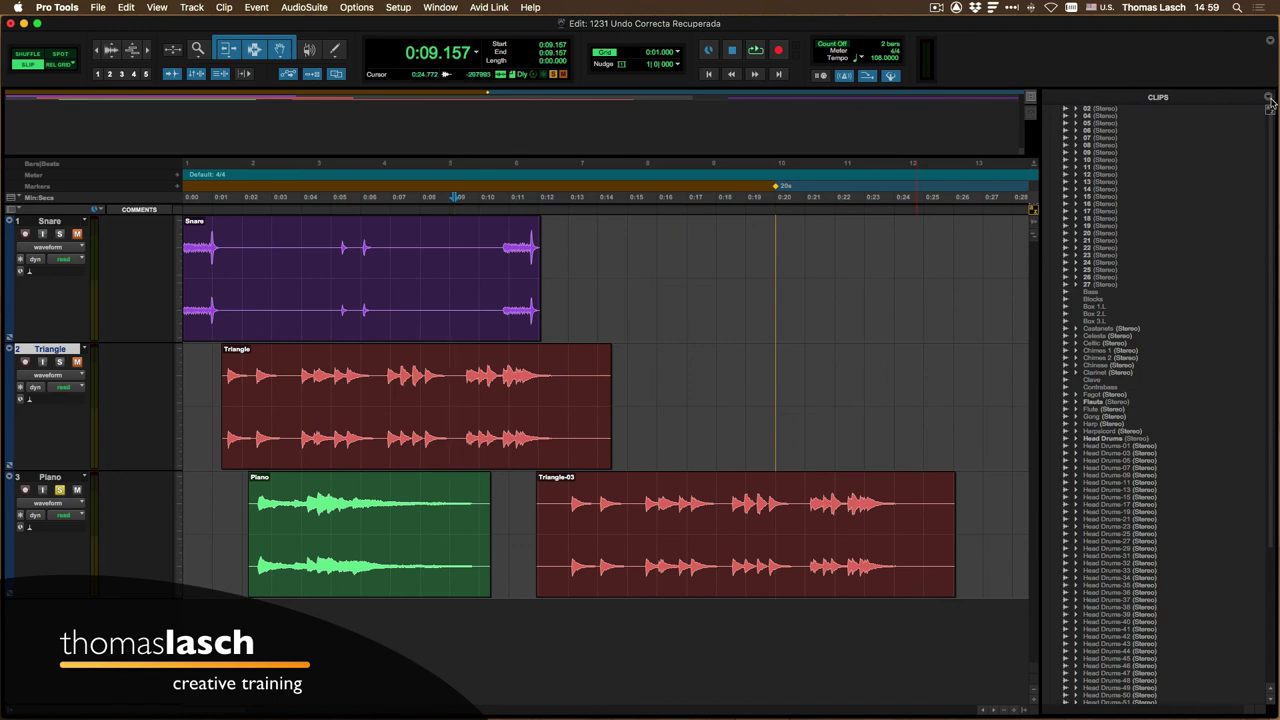
click(1030, 711)
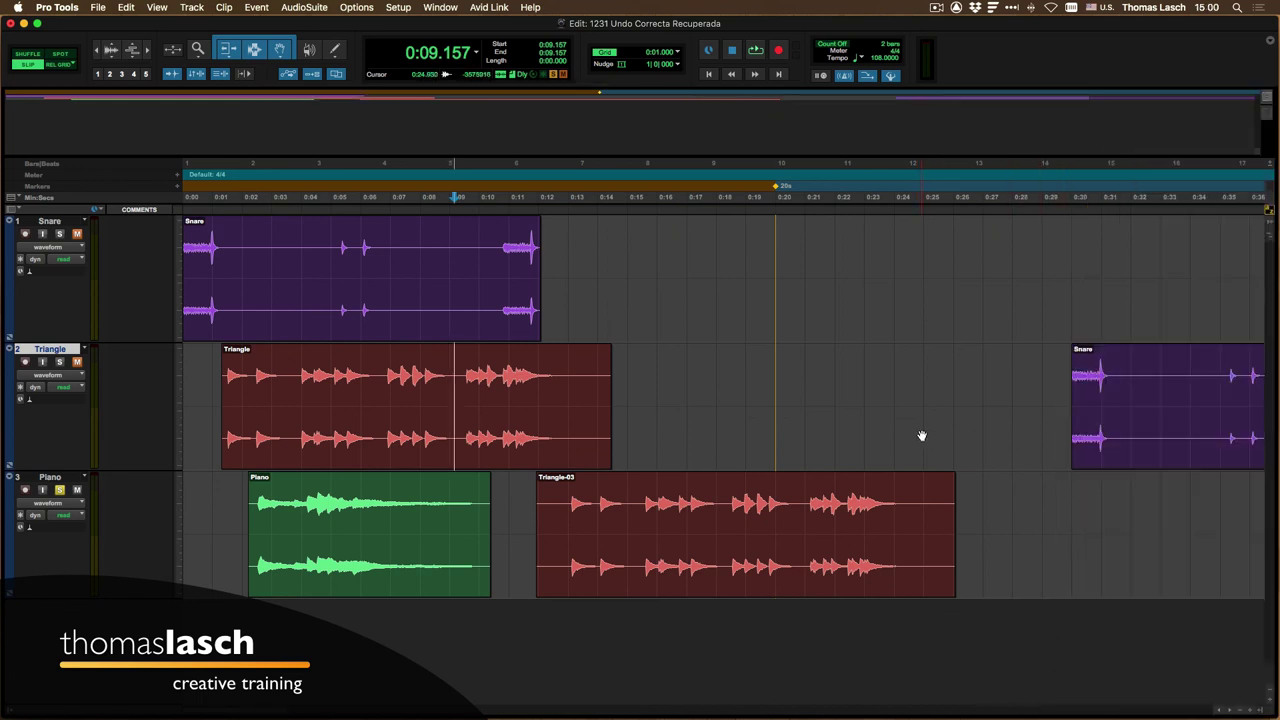